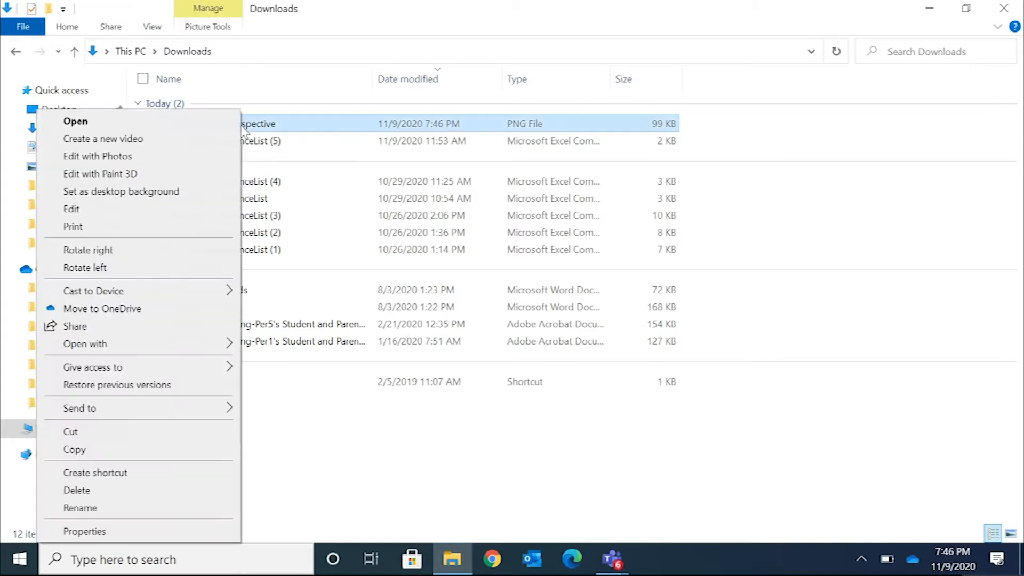
Cut the Atmospheric_Perspective PNG from Downloads and open the Assignments folder under Documents, 2020_2021, Semester1, Period3_Art
left_click(164, 436)
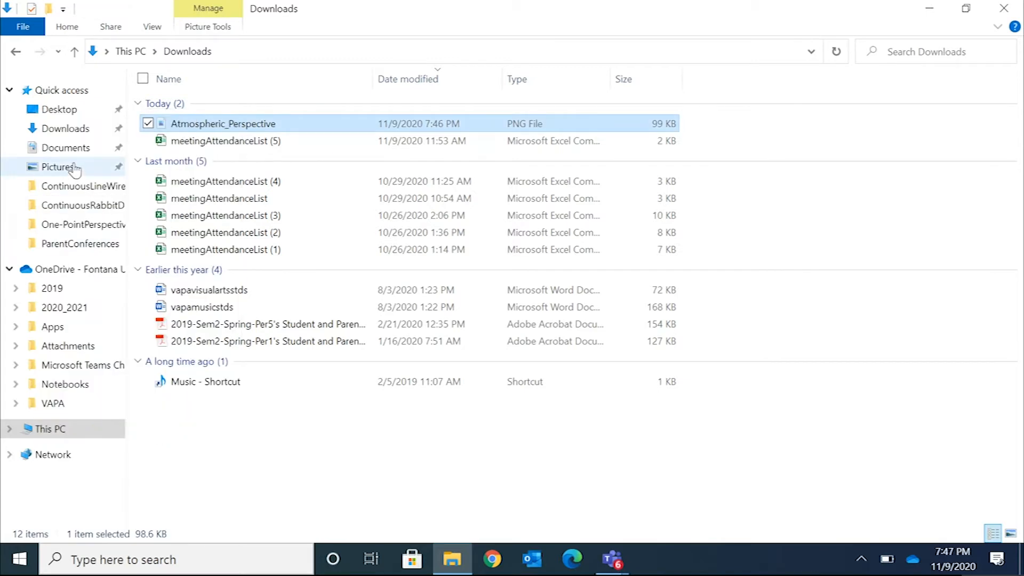
left_click(65, 149)
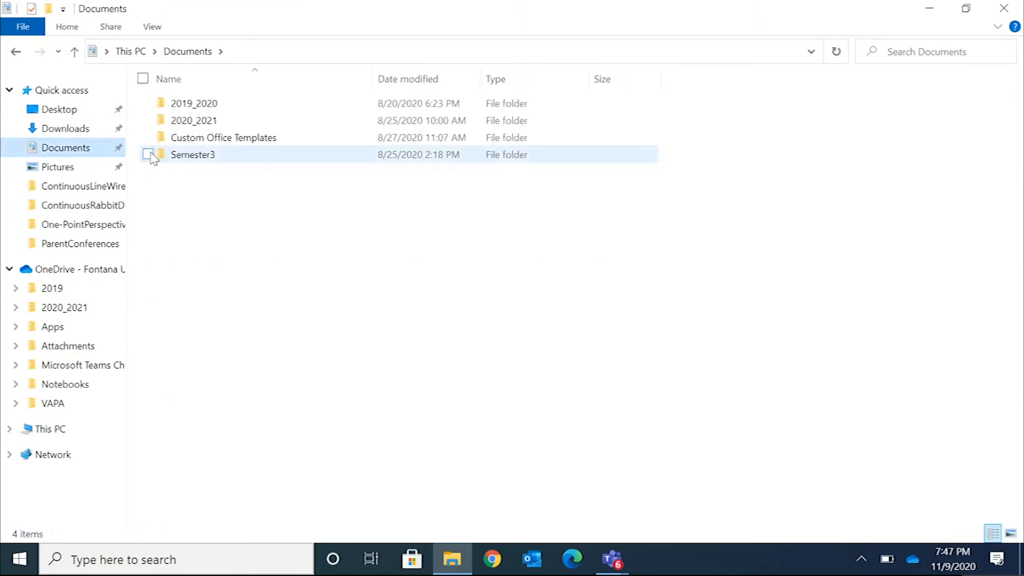
double_click(188, 122)
left_click(188, 106)
double_click(188, 105)
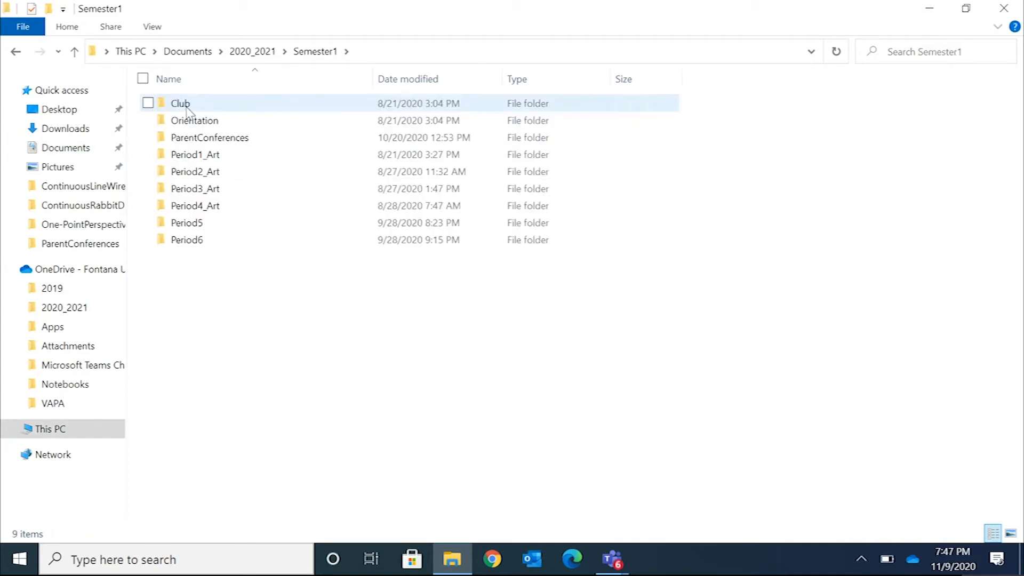
double_click(192, 192)
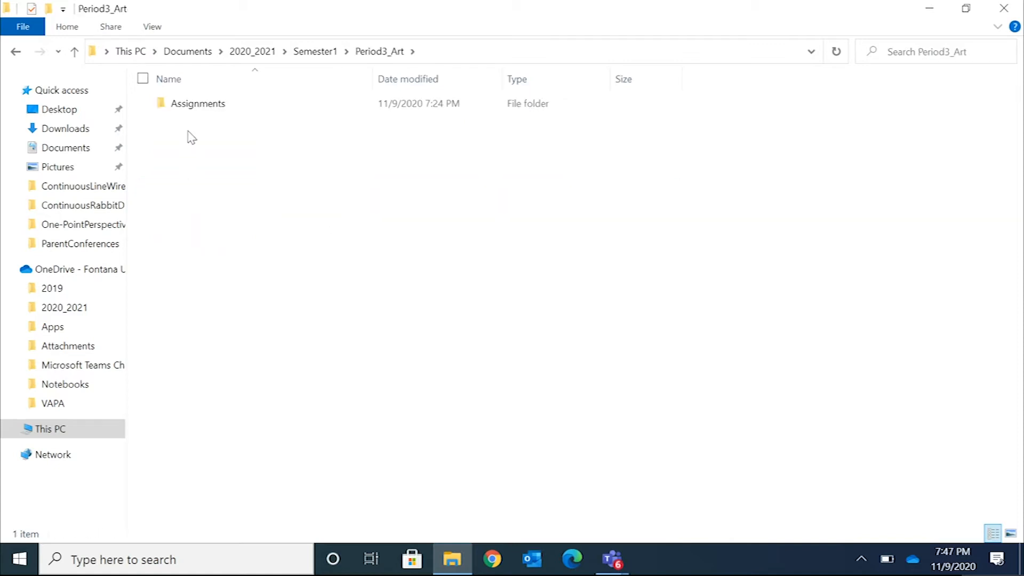
left_click(193, 106)
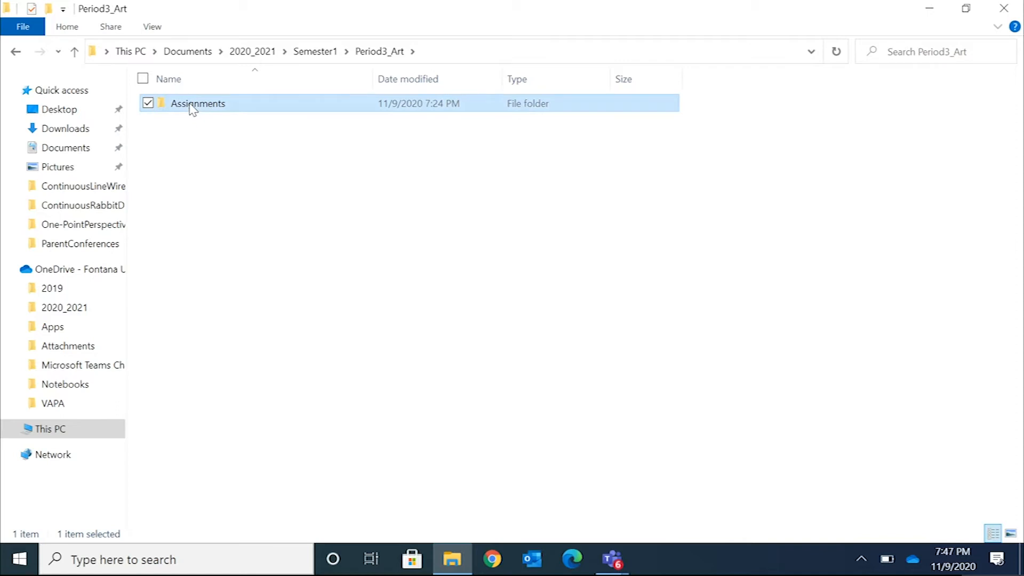
double_click(192, 107)
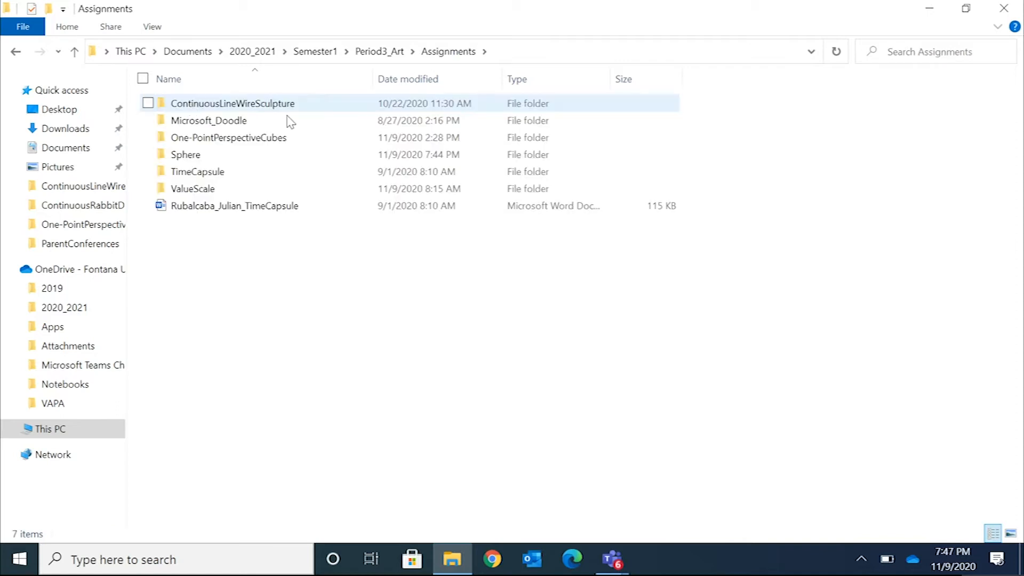
Create a new folder named AtmosphericPerspective inside the Assignments folder
right_click(231, 243)
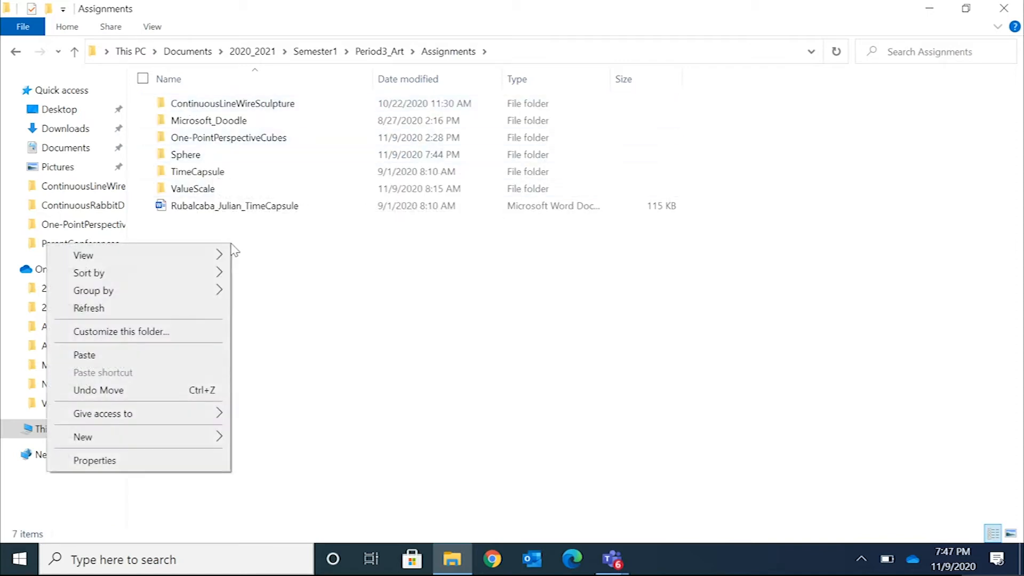
left_click(253, 253)
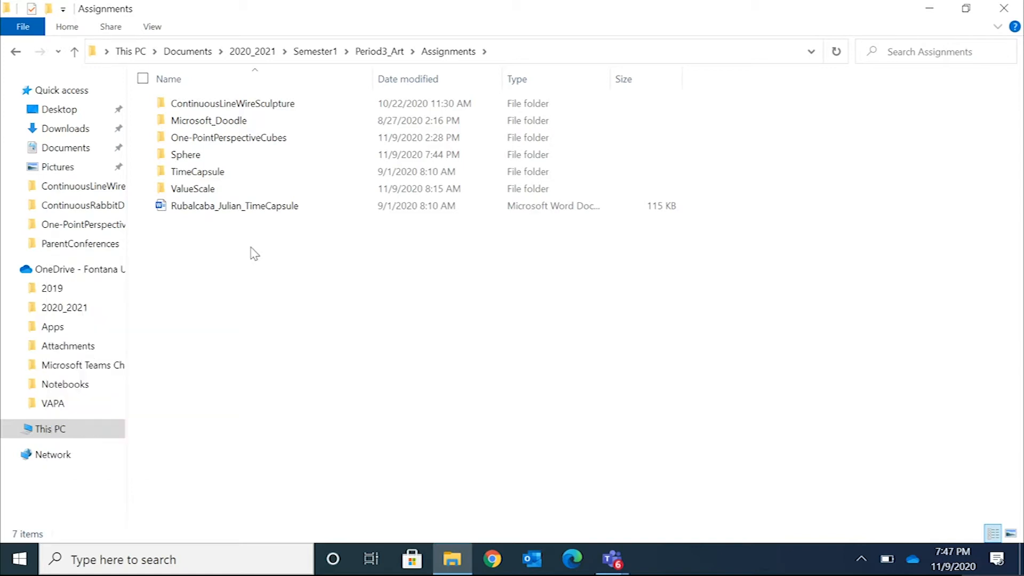
right_click(251, 247)
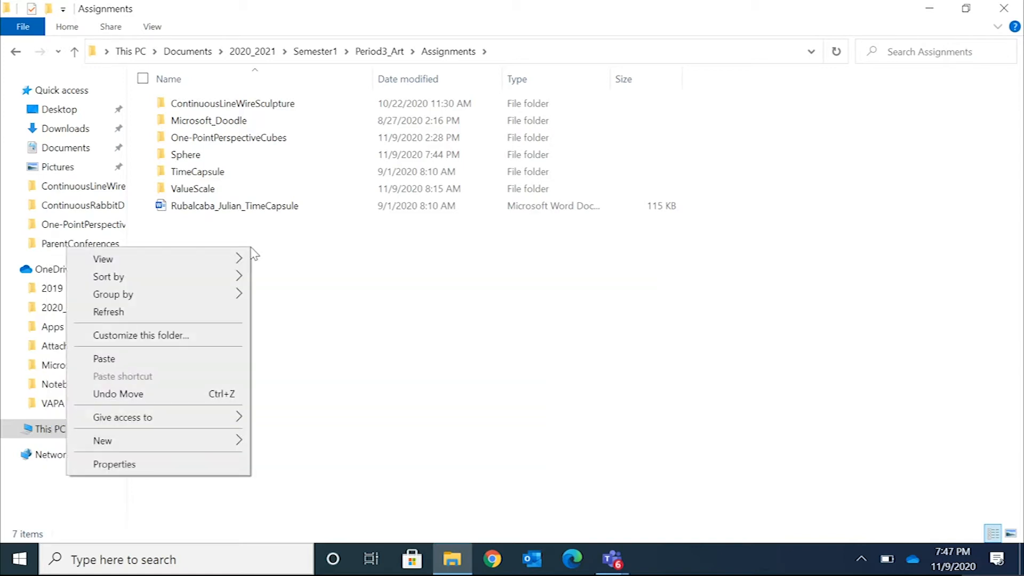
mouse_move(171, 446)
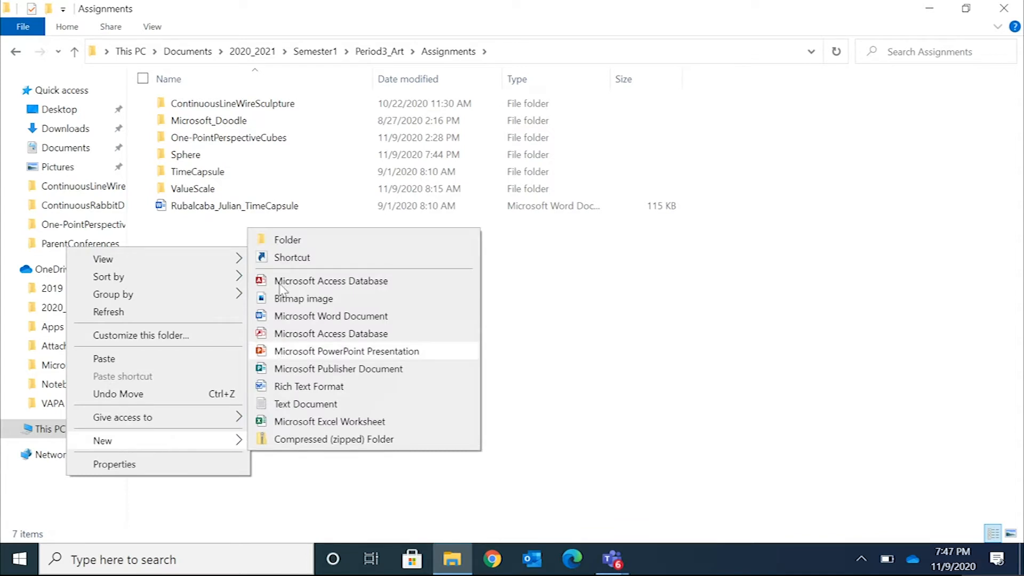
left_click(283, 241)
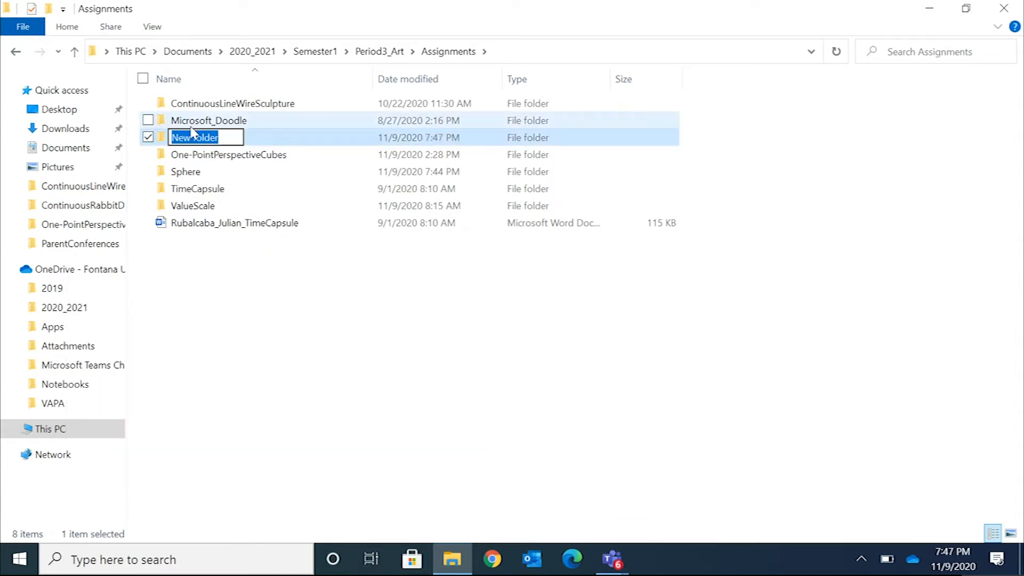
type("Atmos")
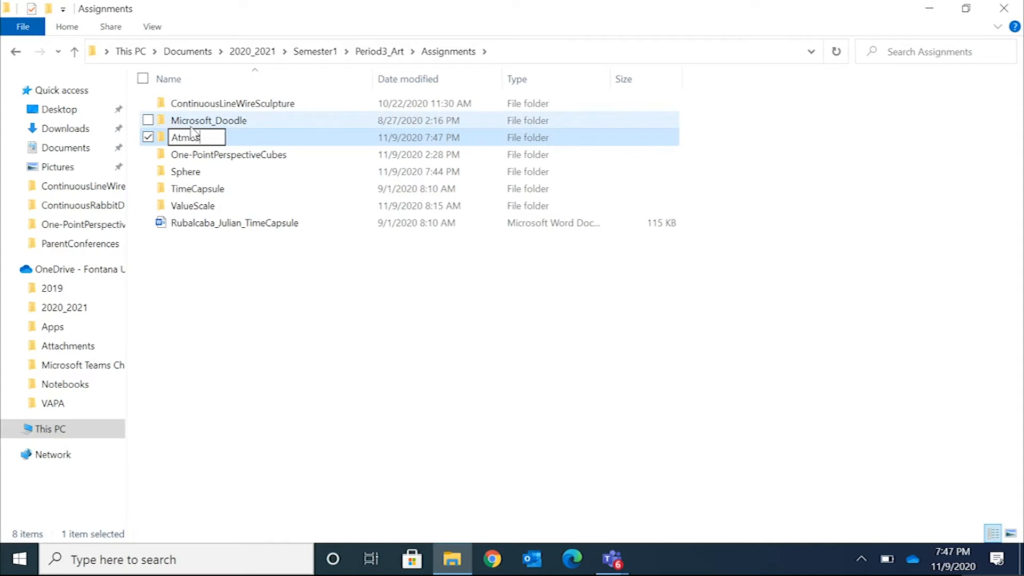
type("pheric")
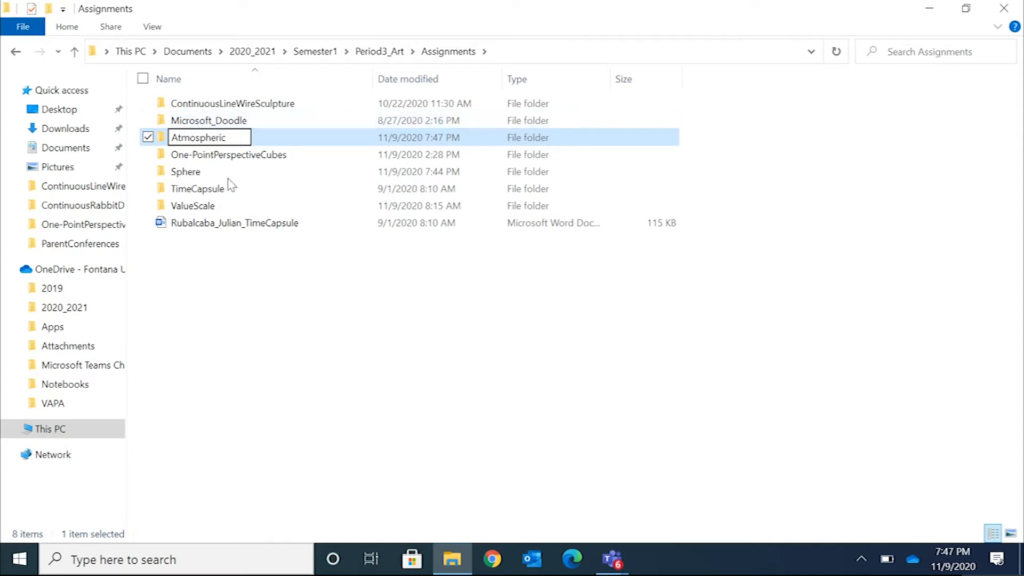
type("Perspective")
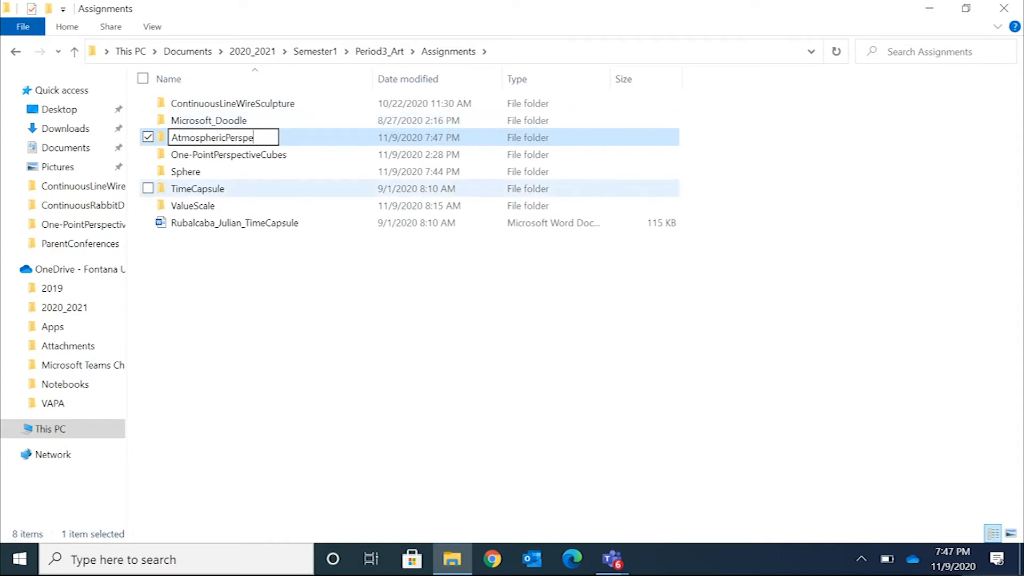
left_click(257, 306)
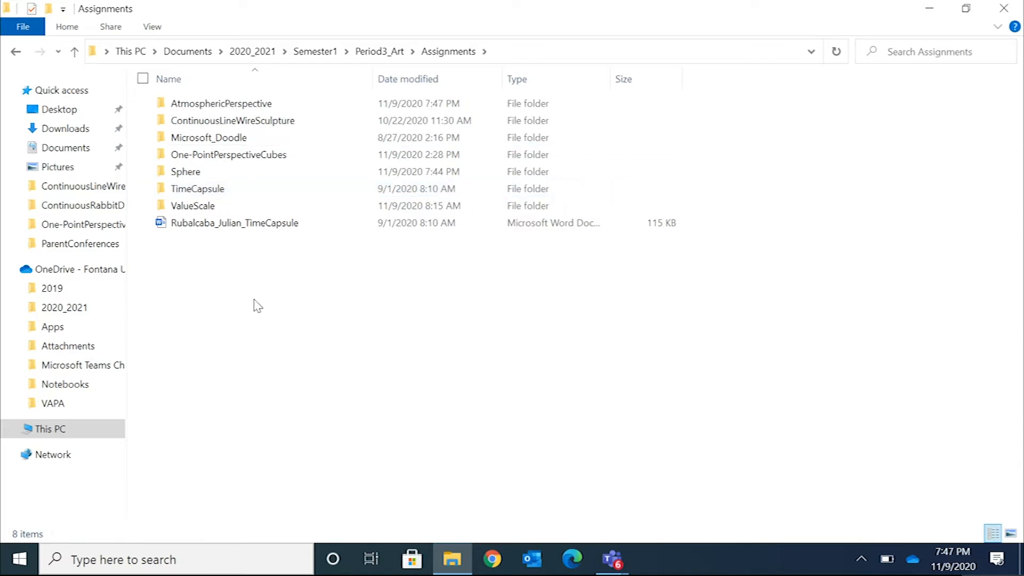
Open the AtmosphericPerspective folder and paste the cut Atmospheric_Perspective image into it
double_click(237, 105)
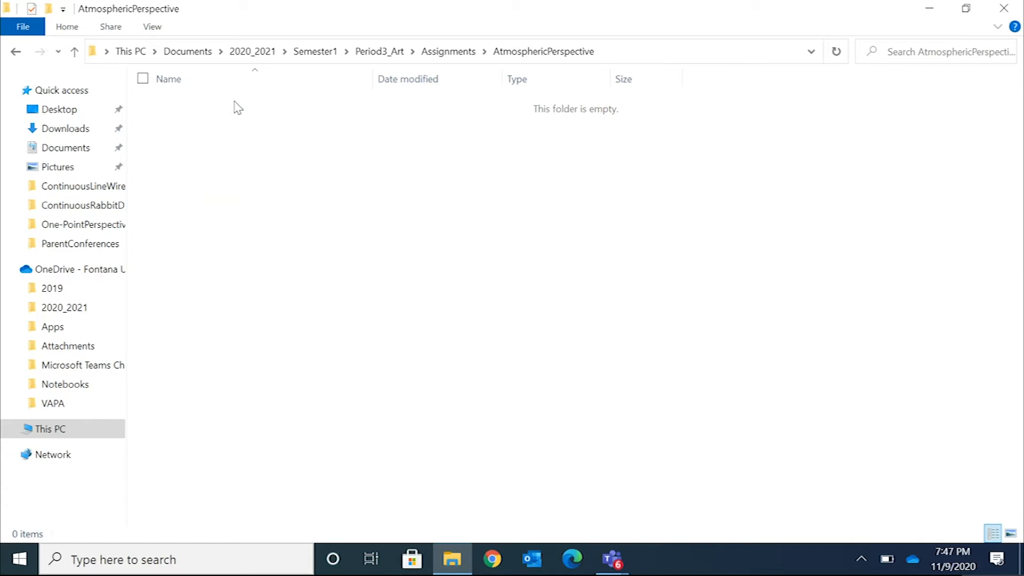
right_click(229, 136)
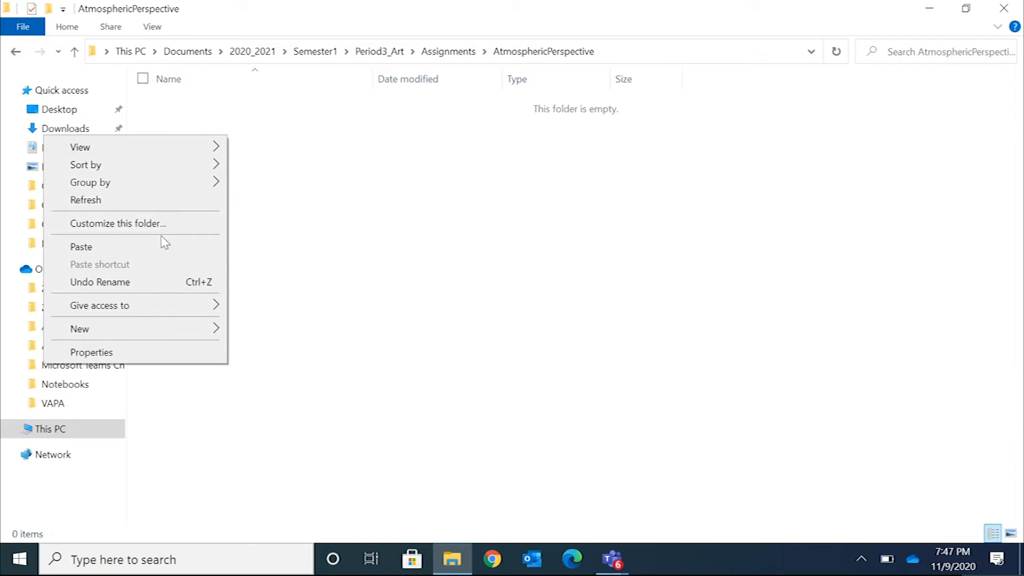
left_click(81, 246)
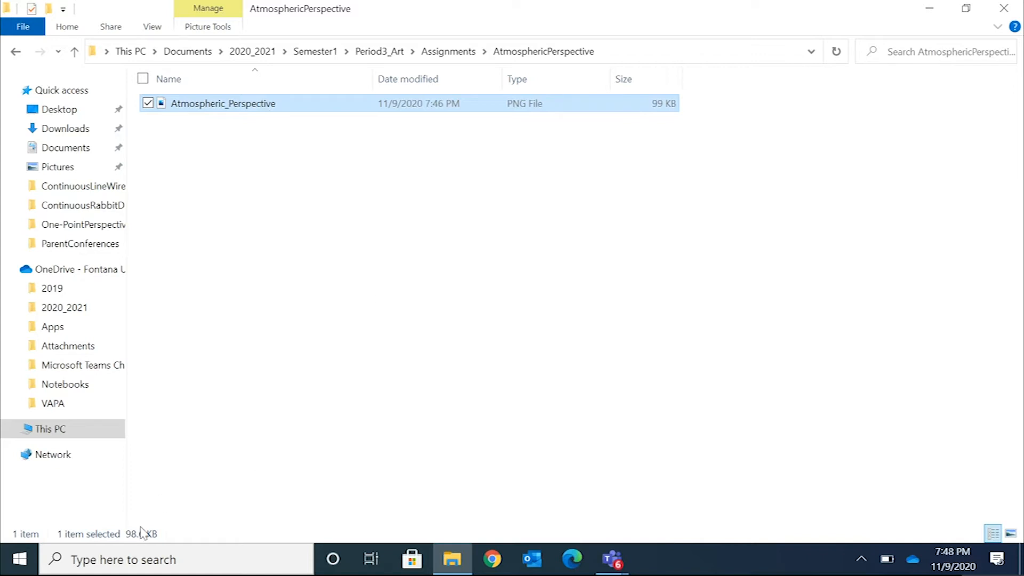
Search for Word, launch it and create a blank document
left_click(130, 552)
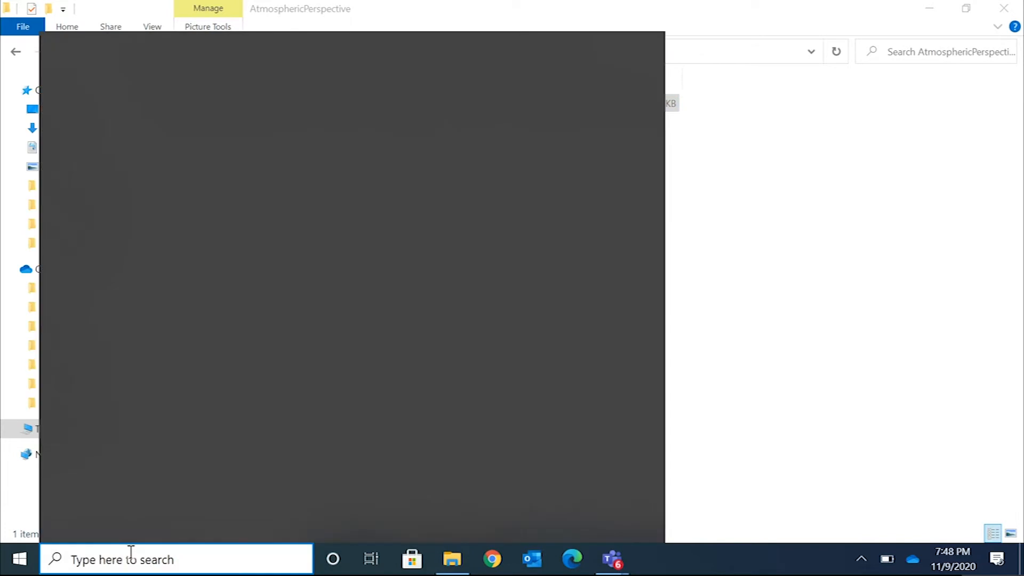
type("word")
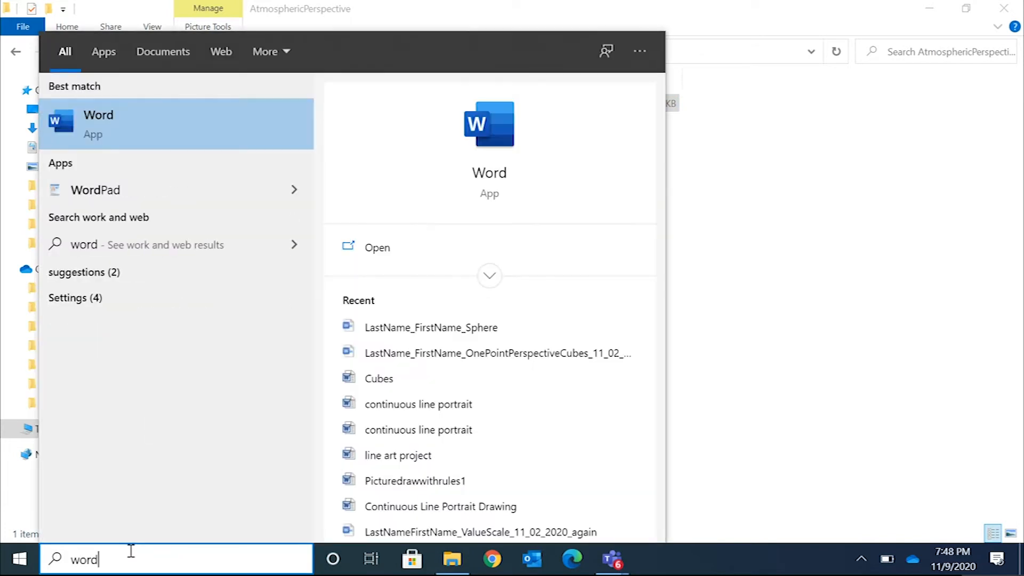
left_click(193, 145)
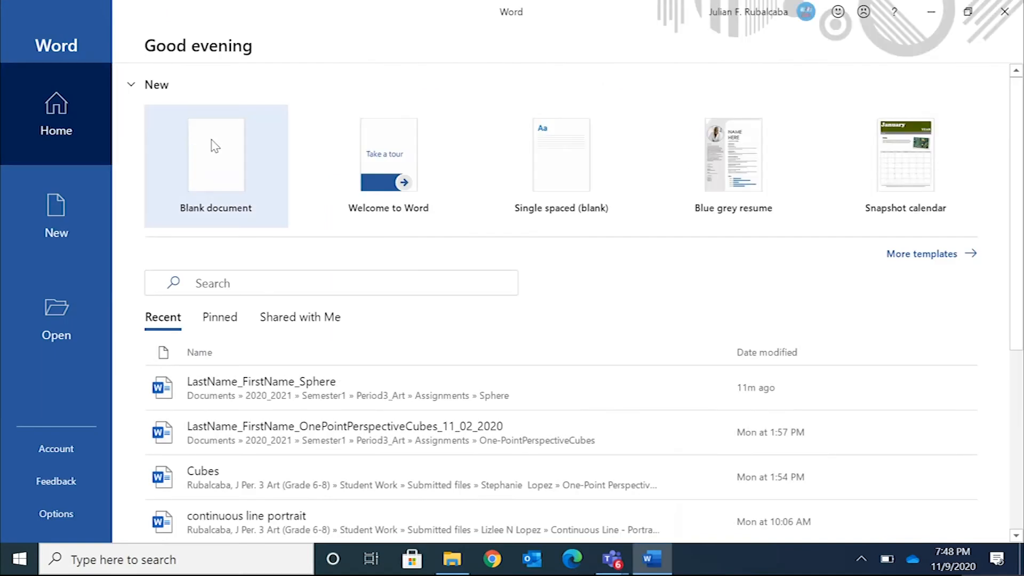
left_click(207, 139)
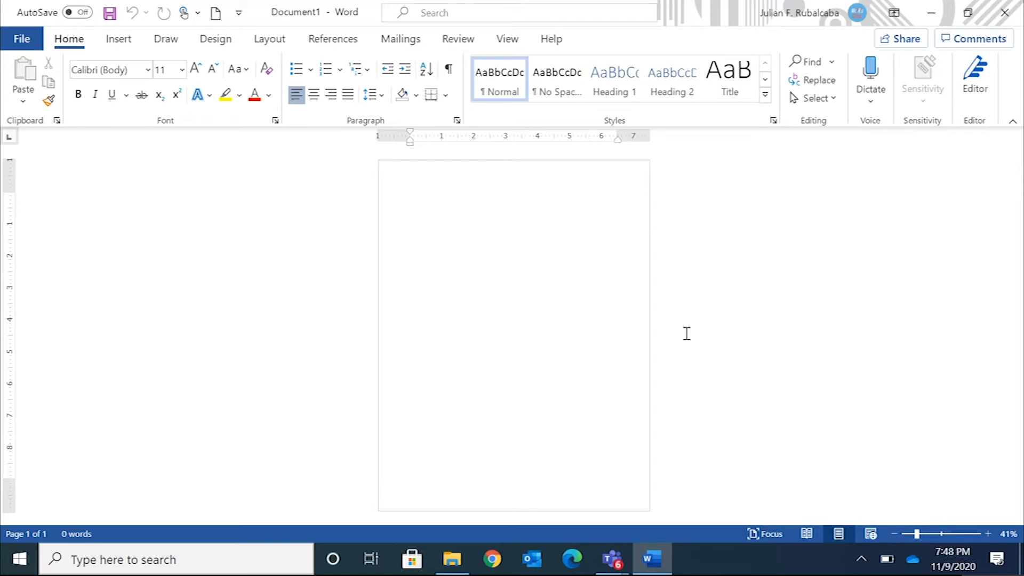
Change the blank document's page orientation to Landscape
left_click(267, 42)
left_click(72, 85)
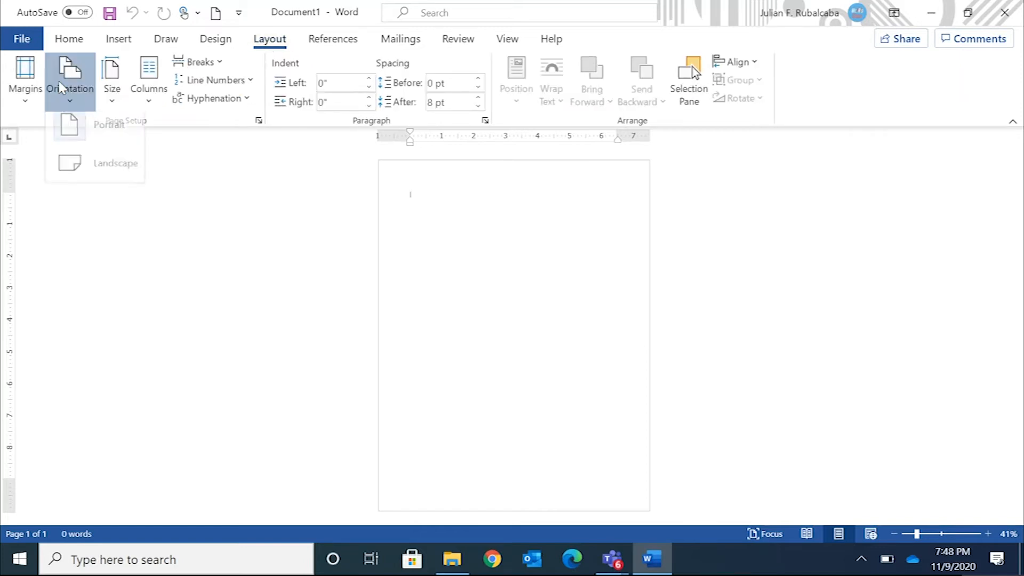
left_click(111, 180)
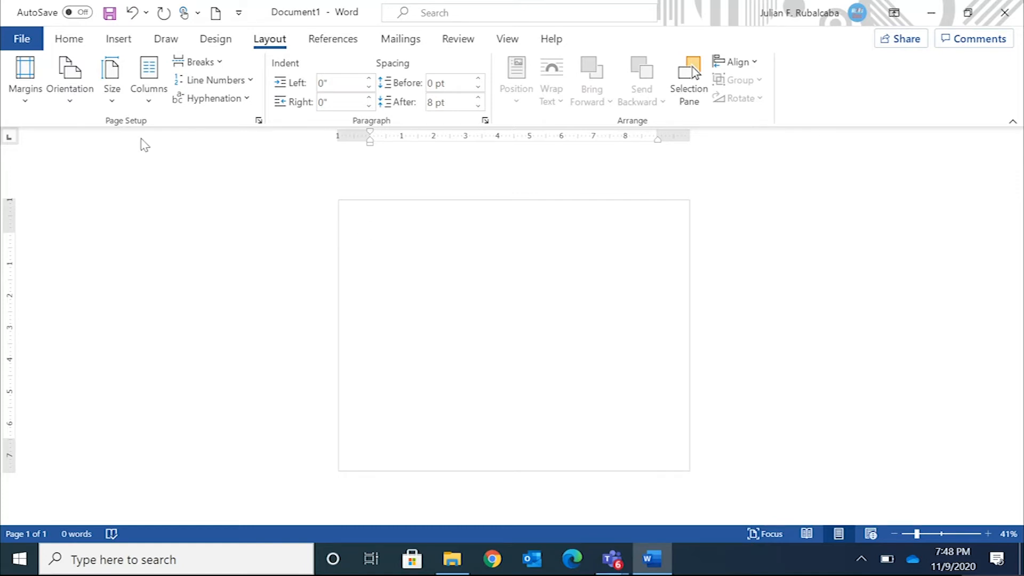
Set custom page margins of 0.25 inch at the top, bottom, left and right of the document
left_click(27, 79)
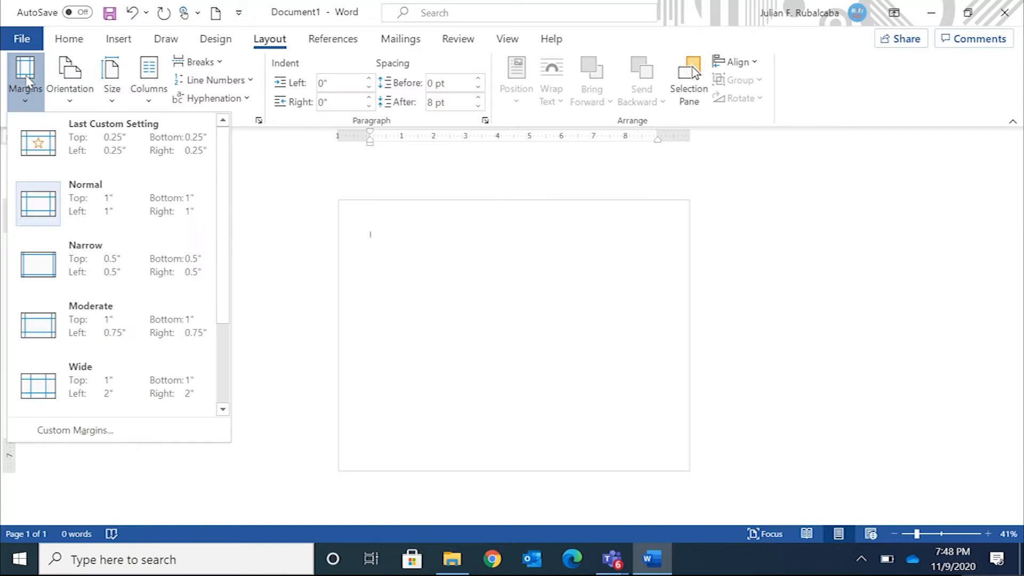
left_click(65, 429)
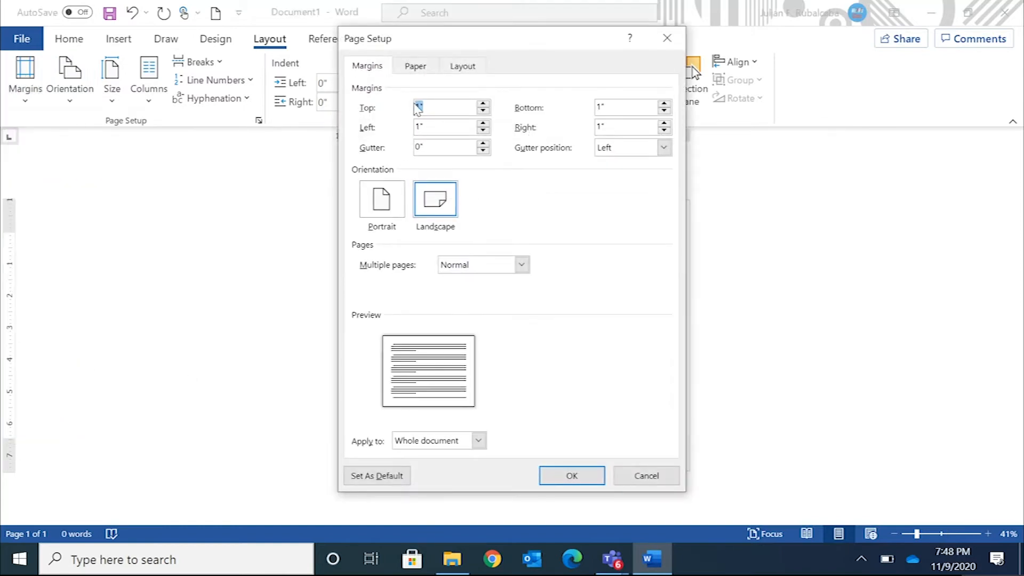
type(".25")
key("Tab")
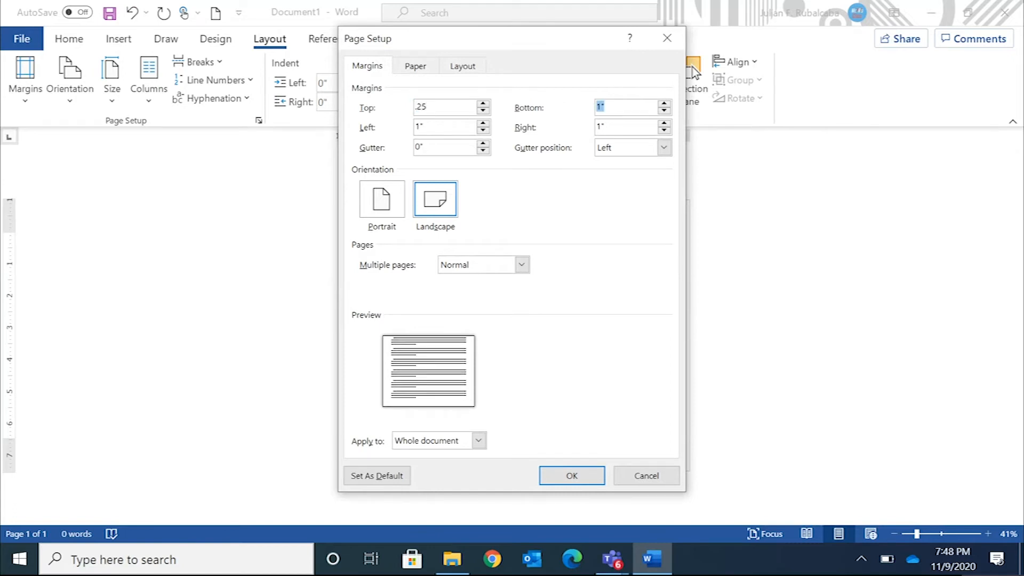
key("Tab")
key("Tab")
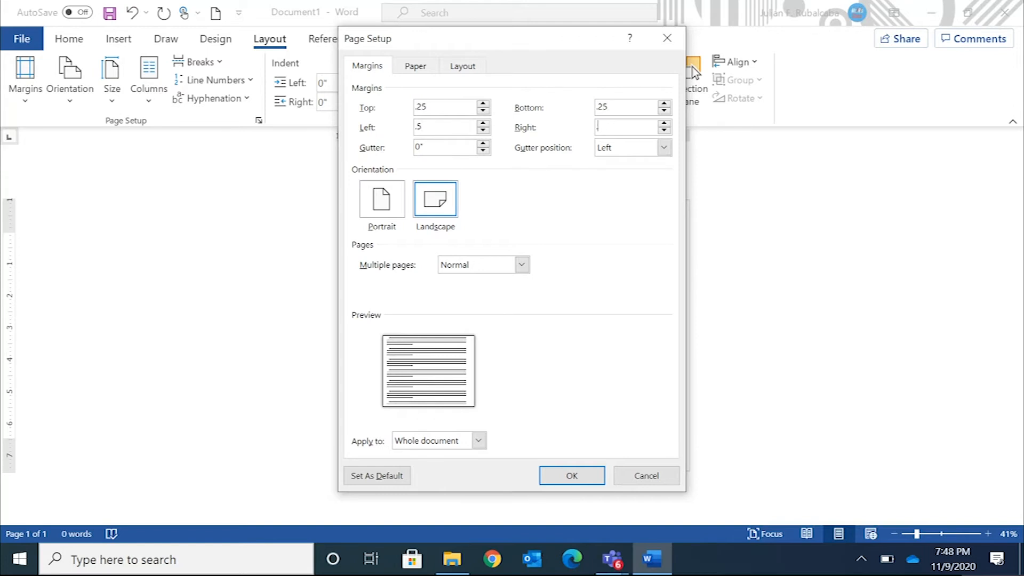
left_click(420, 127)
type("2")
left_click(564, 479)
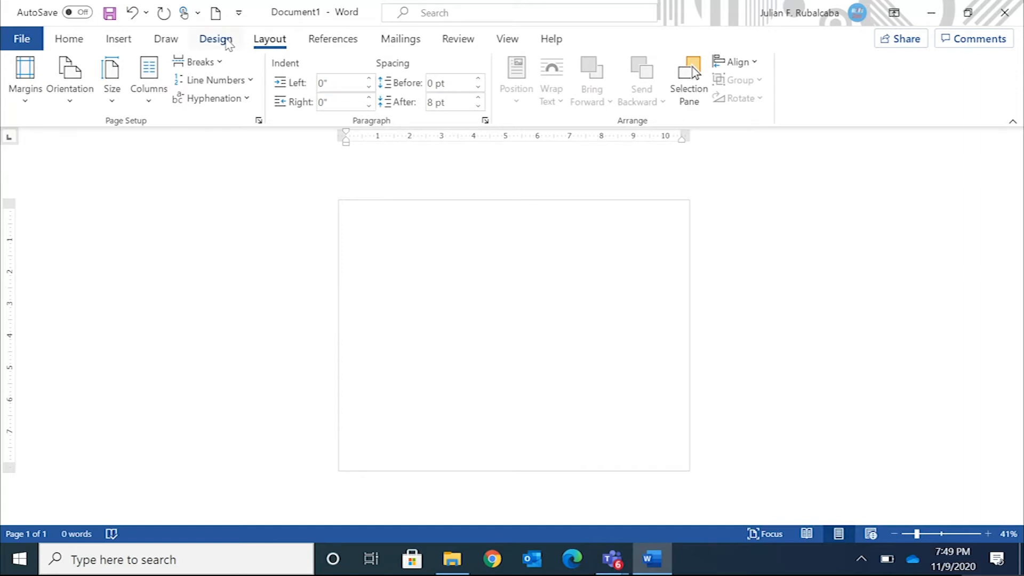
Open the custom watermark settings, choose a picture watermark and start selecting its image from a file
left_click(216, 39)
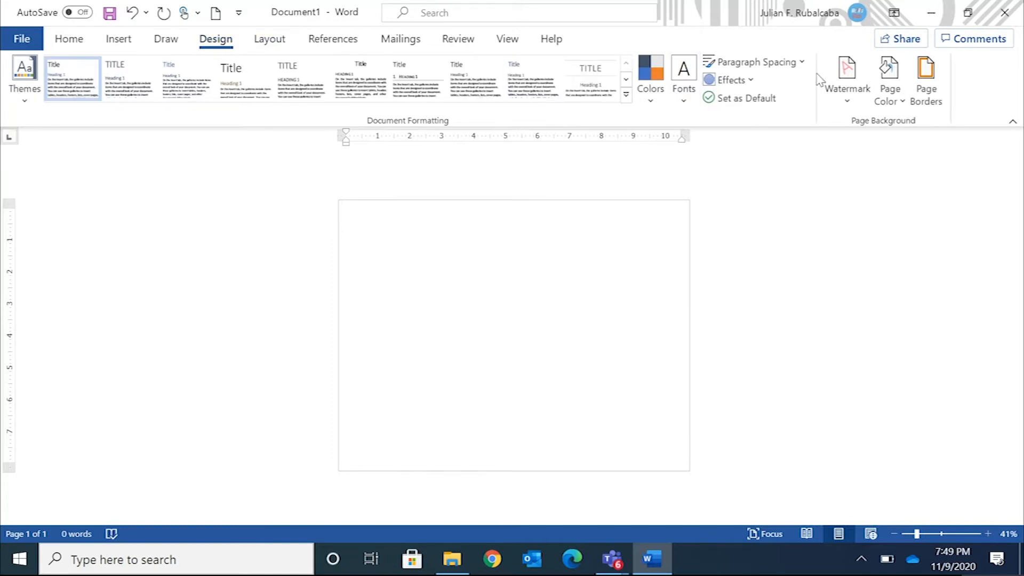
left_click(846, 70)
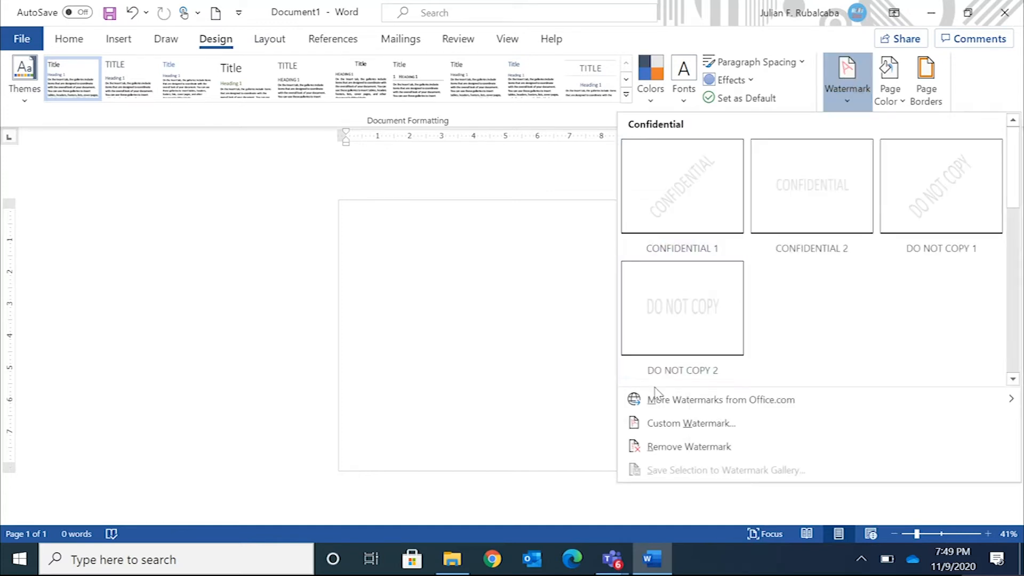
left_click(659, 429)
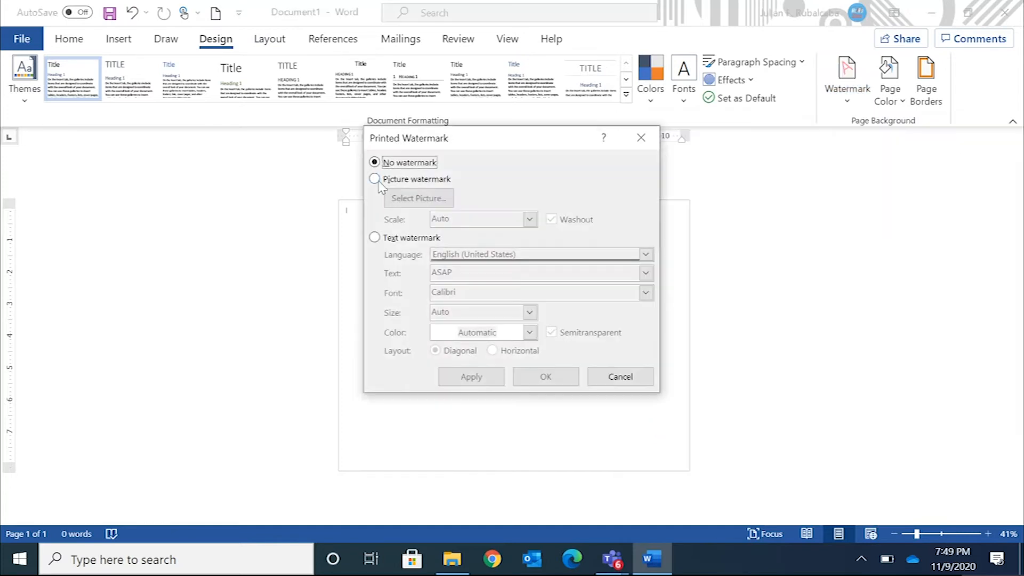
left_click(375, 179)
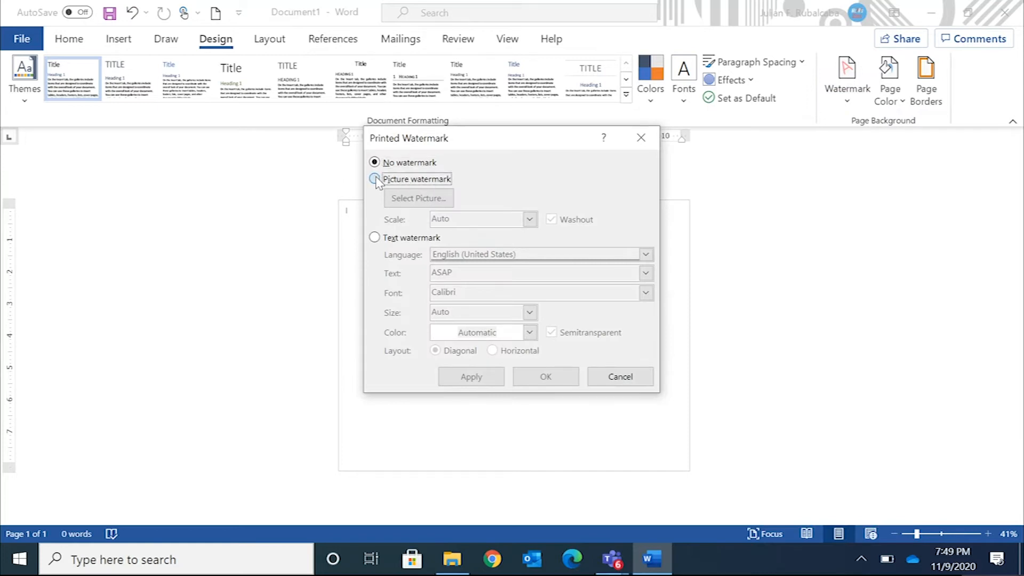
left_click(419, 200)
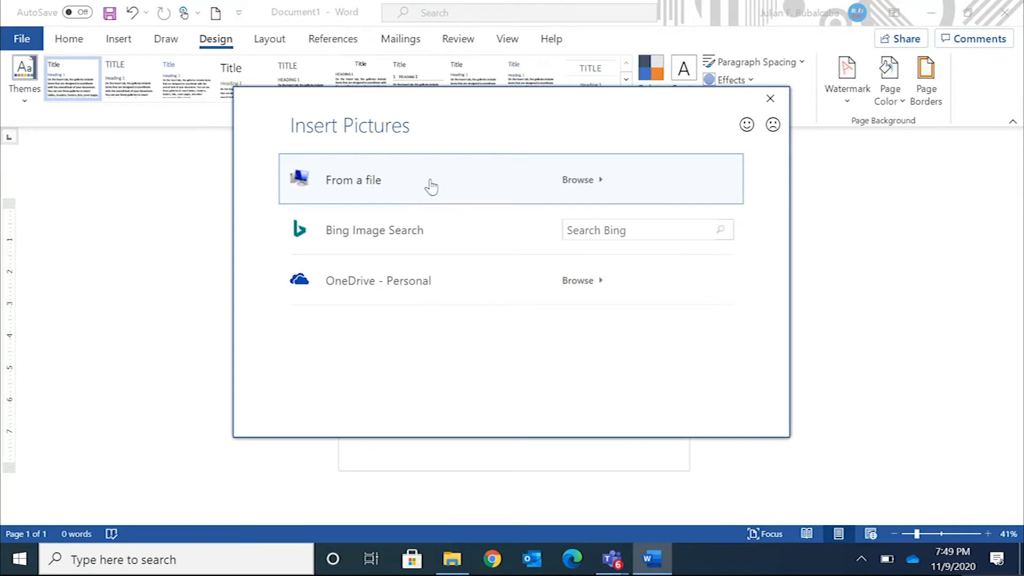
key("Escape")
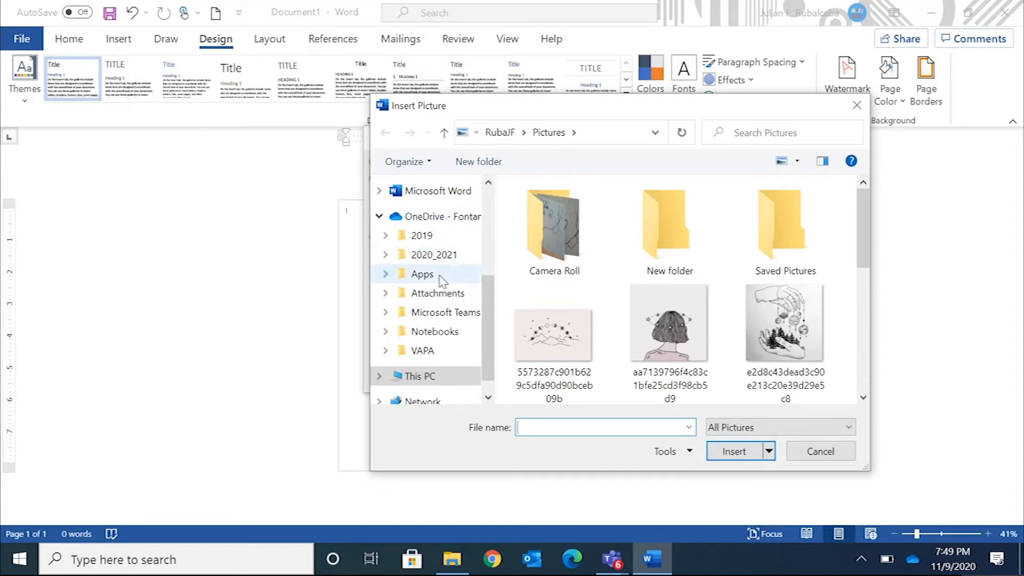
Browse This PC to Documents > 2020_2021 > Semester1 > Period3_Art > Assignments > AtmosphericPerspective
left_click(420, 377)
scroll(640, 267, "down", 3)
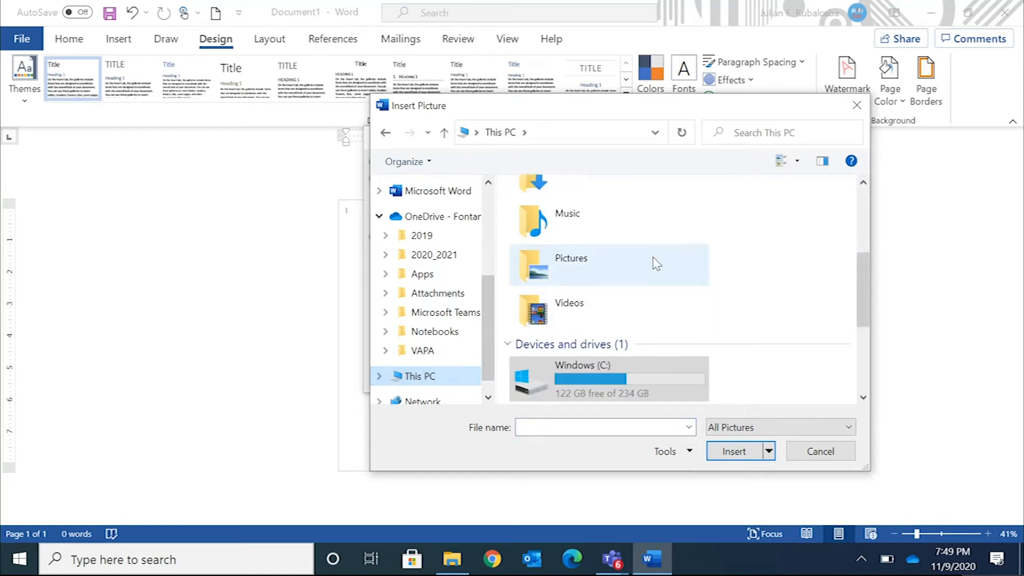
left_click_drag(863, 276, 857, 219)
left_click(564, 287)
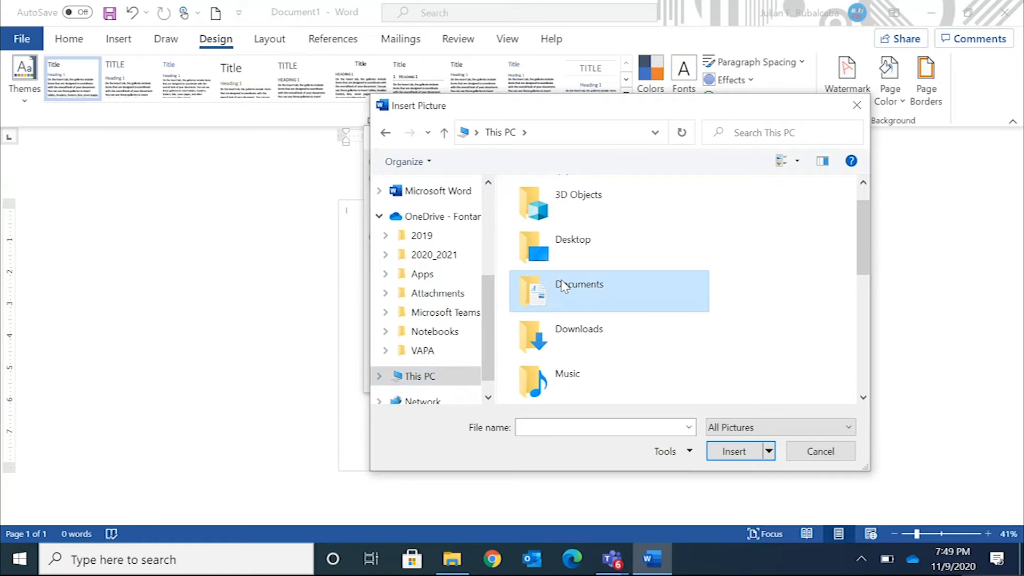
double_click(563, 287)
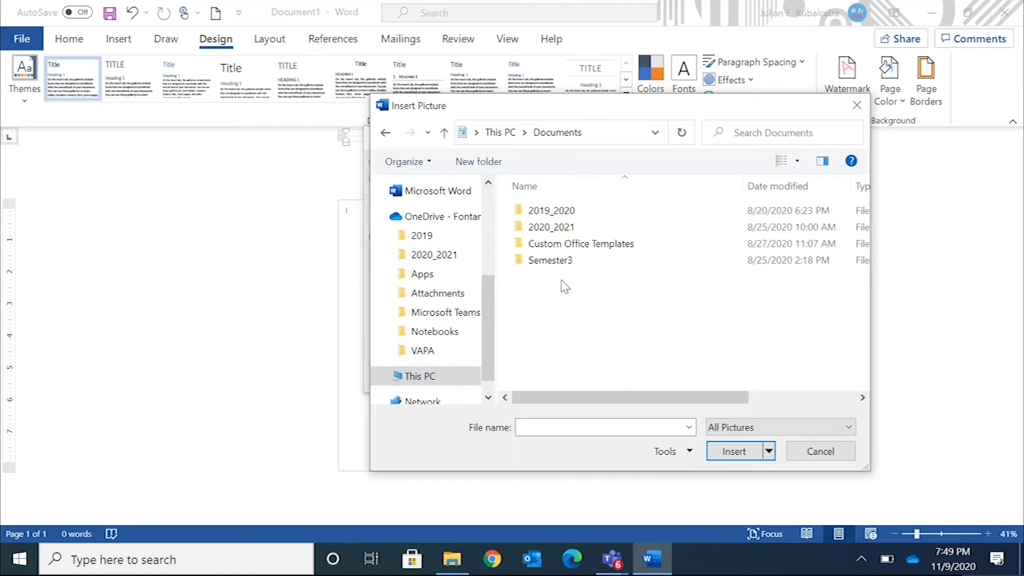
double_click(551, 226)
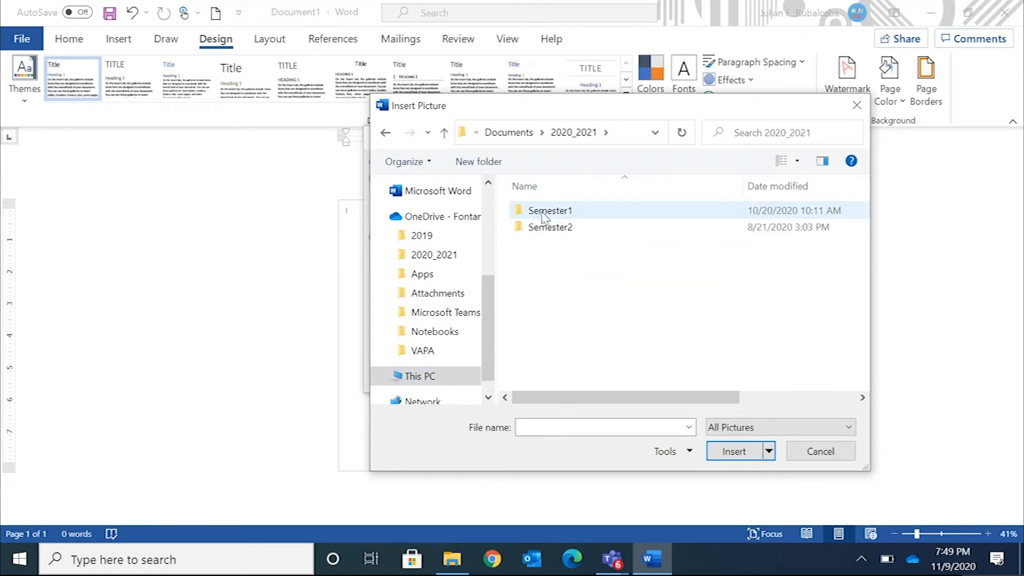
double_click(549, 211)
double_click(549, 294)
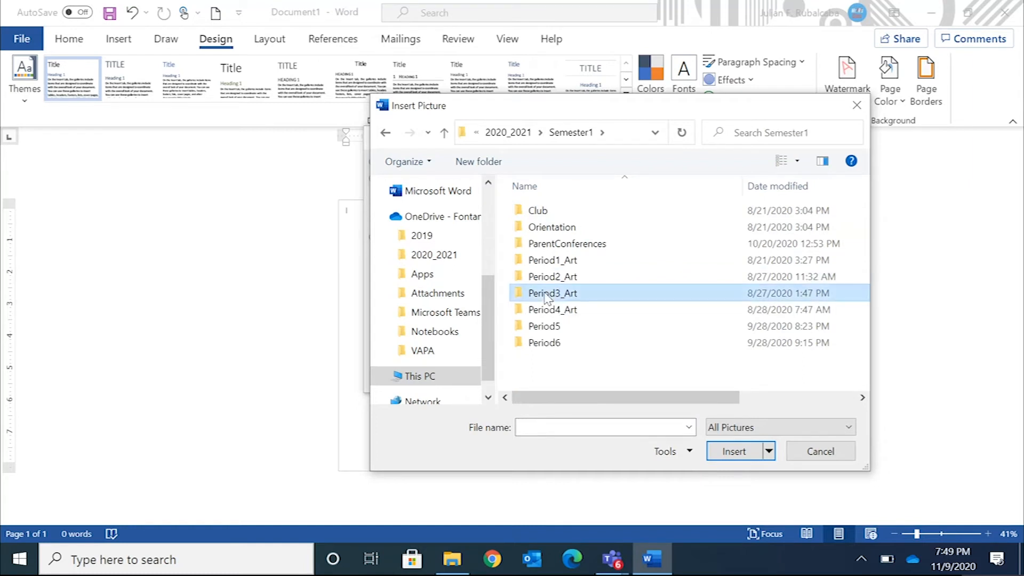
double_click(542, 212)
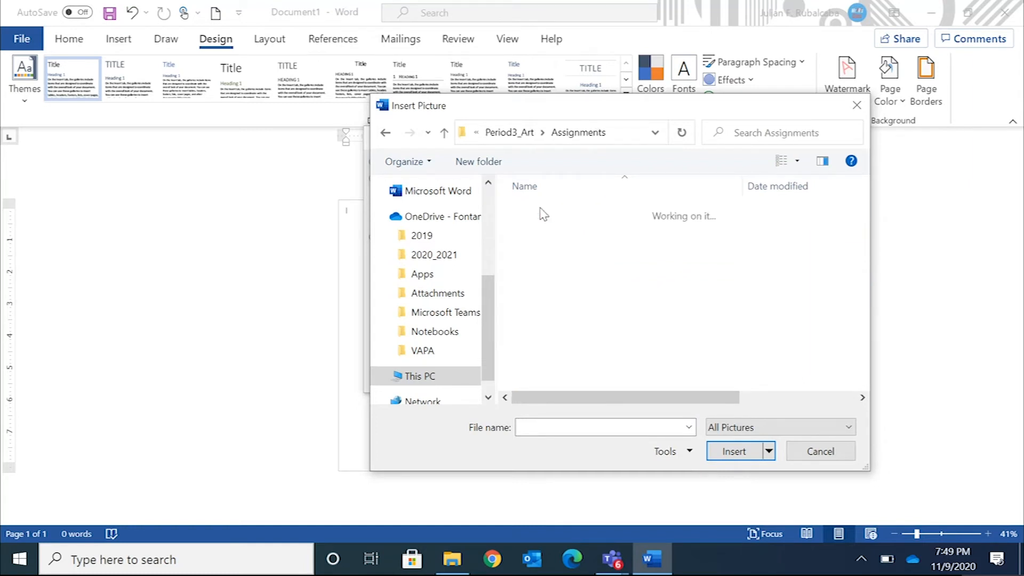
double_click(601, 212)
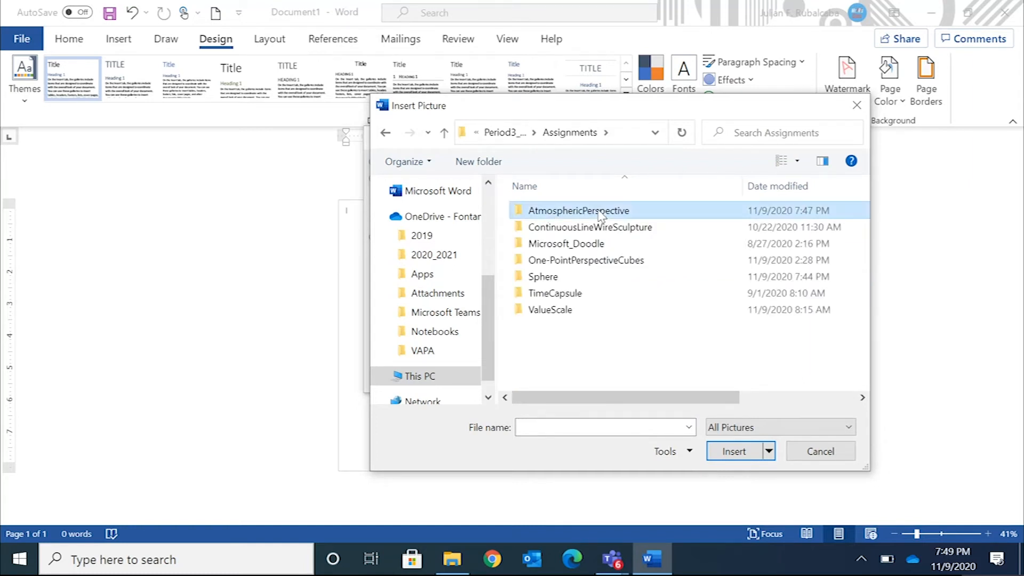
Insert the Atmospheric_Perspective image as the picture watermark and apply it to the page
left_click(554, 219)
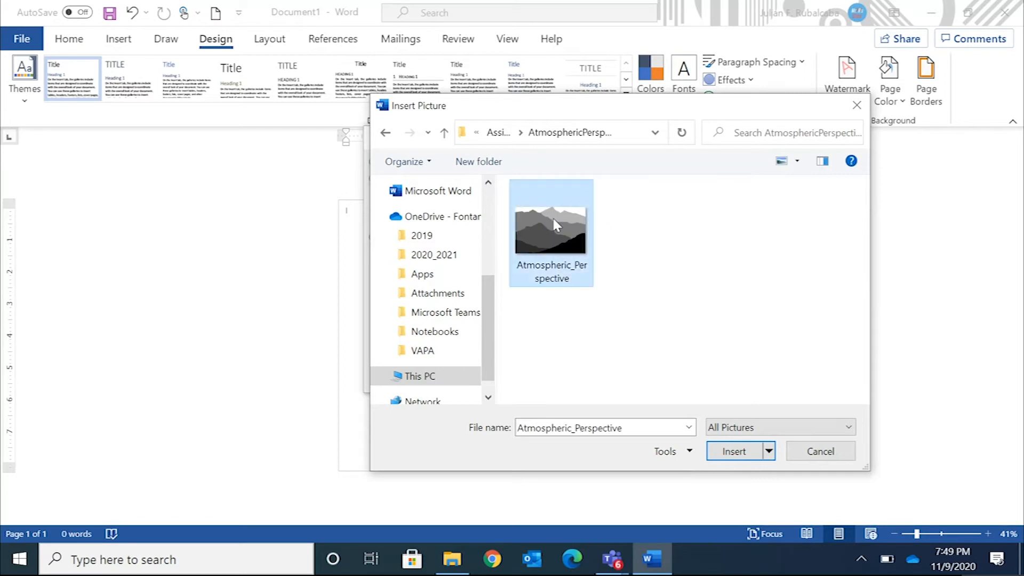
left_click(727, 450)
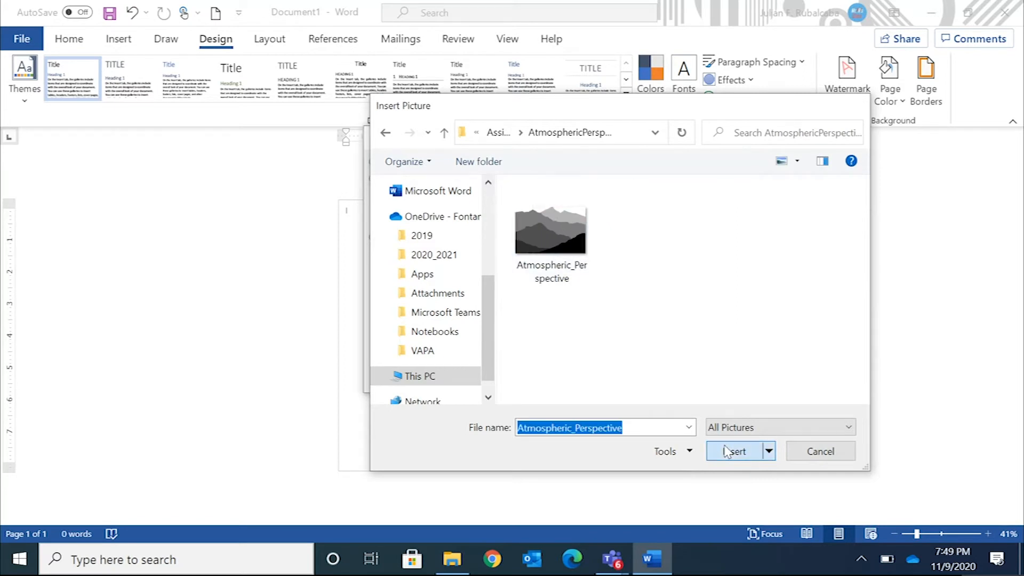
left_click(549, 376)
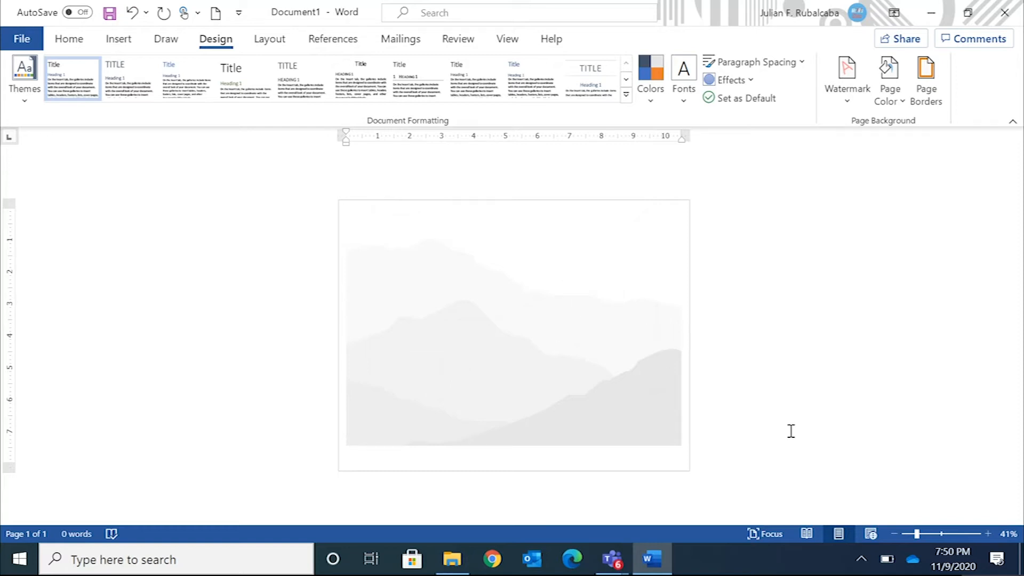
Turn off the Washout option of the existing picture watermark and apply the change
mouse_move(920, 541)
left_mouse_down()
mouse_move(943, 545)
mouse_move(935, 541)
left_mouse_up()
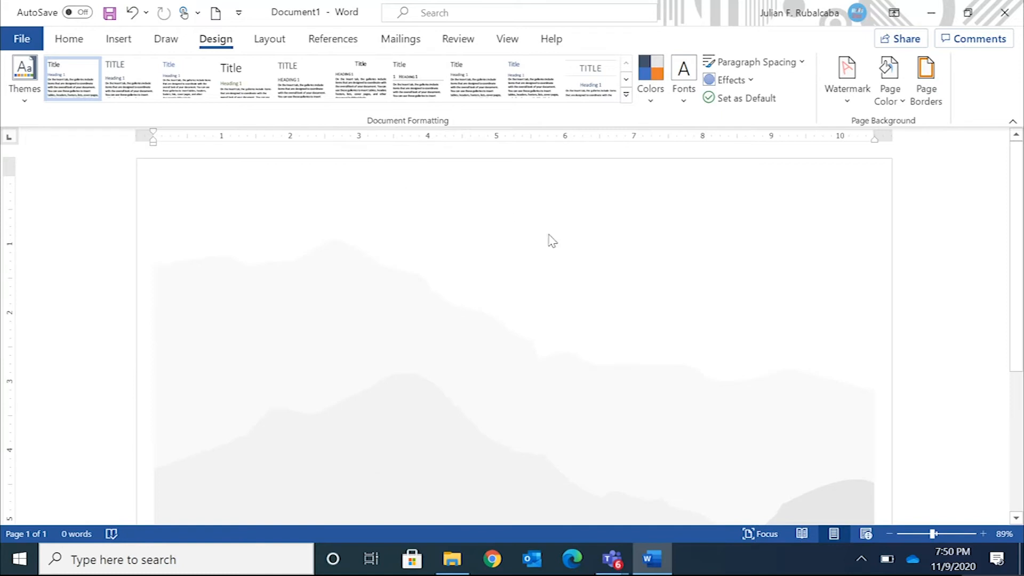
left_click(842, 84)
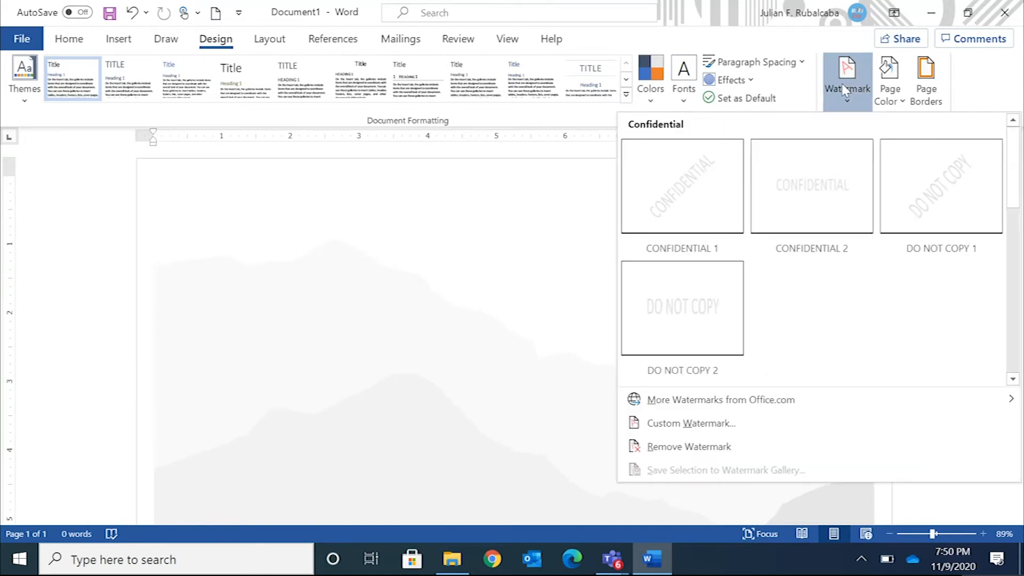
left_click(664, 422)
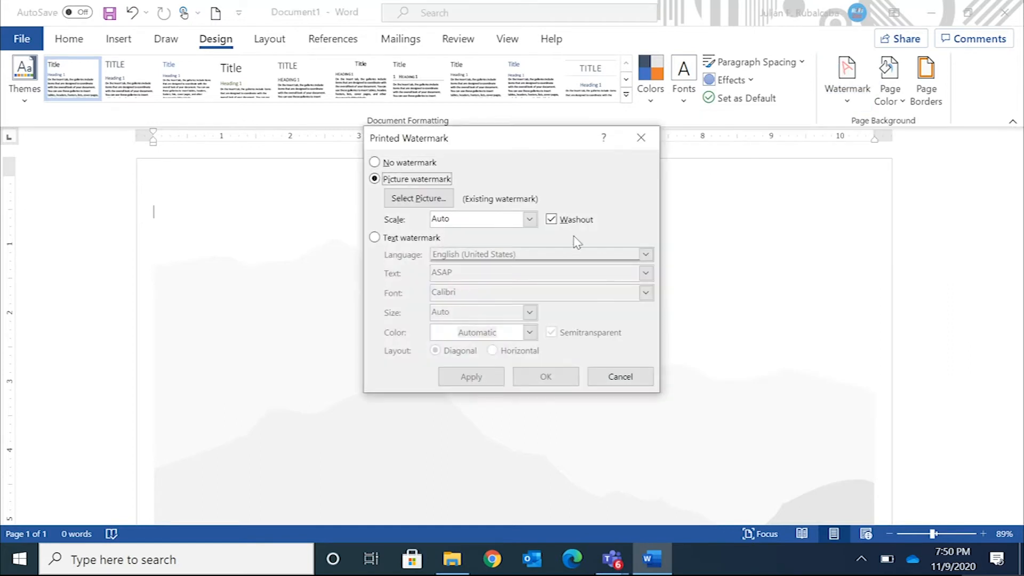
left_click(551, 220)
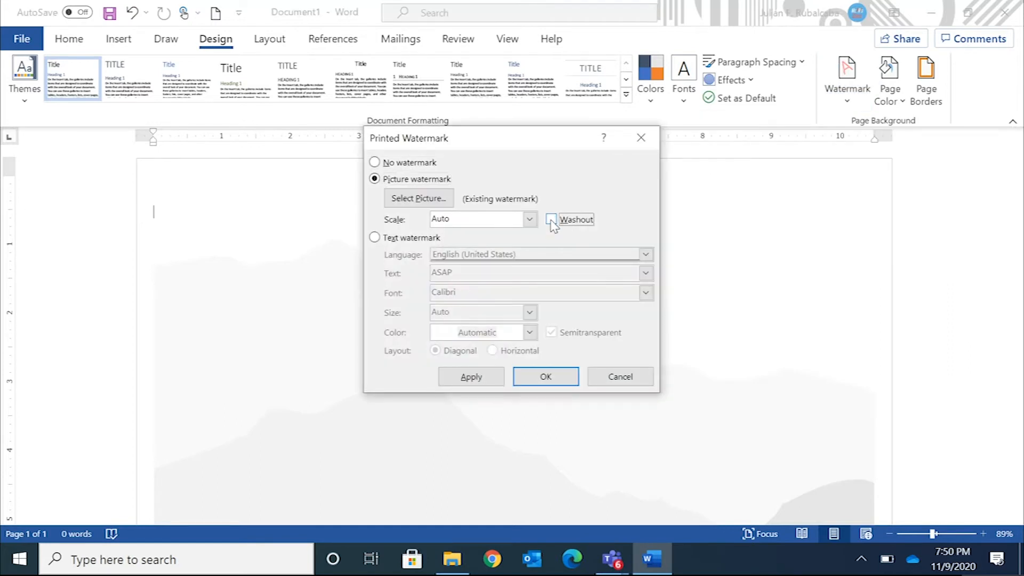
left_click(556, 379)
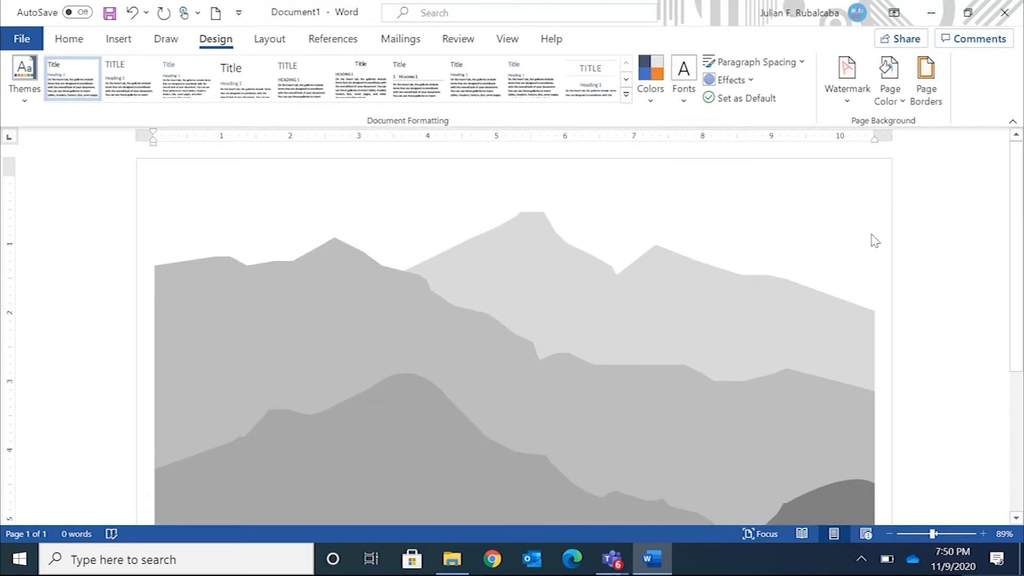
Activate ink drawing and select the white pen for drawing over the lower part of the picture
left_click_drag(1012, 288, 1006, 389)
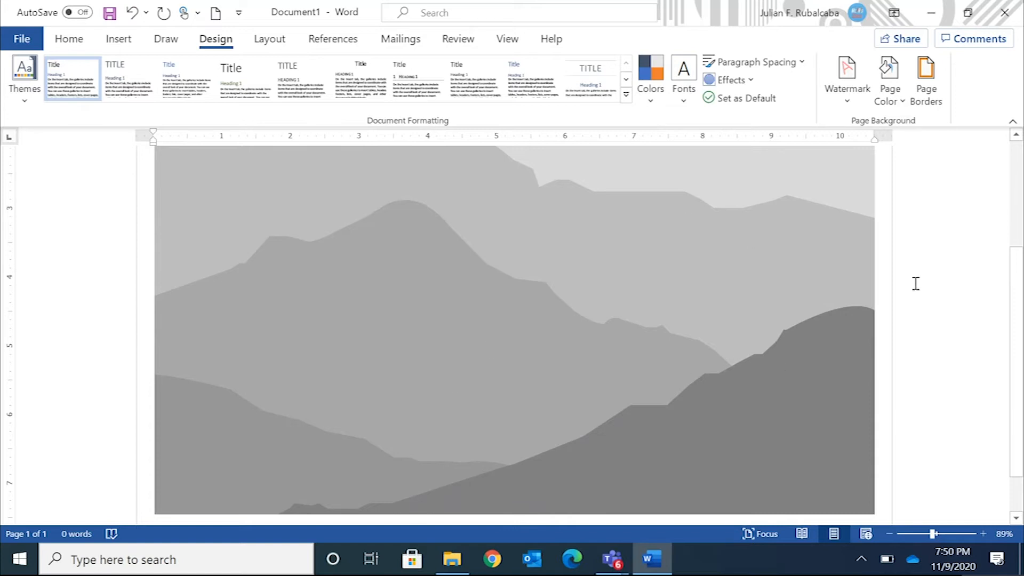
left_click_drag(1008, 283, 987, 309)
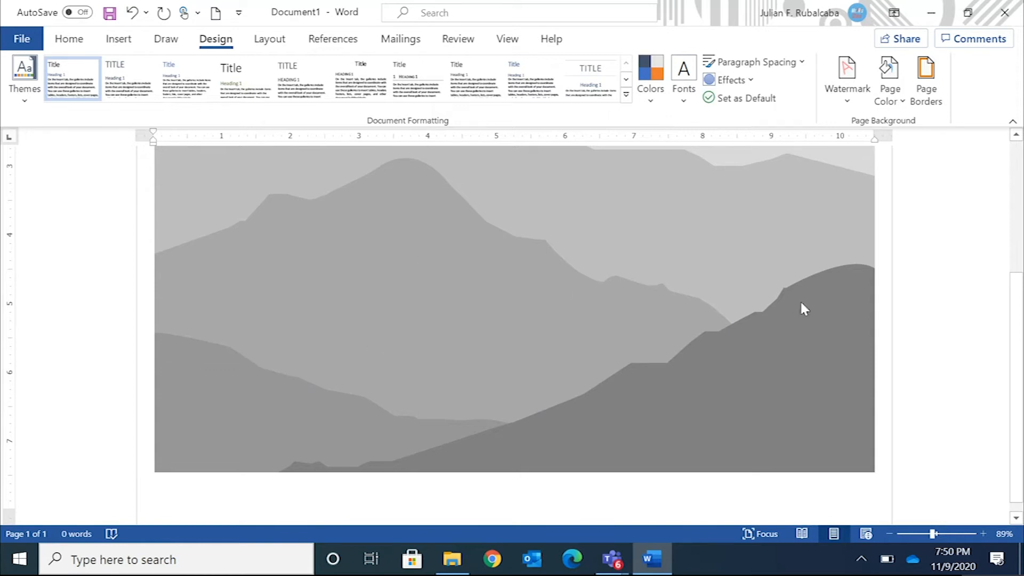
mouse_move(1012, 322)
left_mouse_down()
mouse_move(1008, 293)
mouse_move(1012, 322)
left_mouse_up()
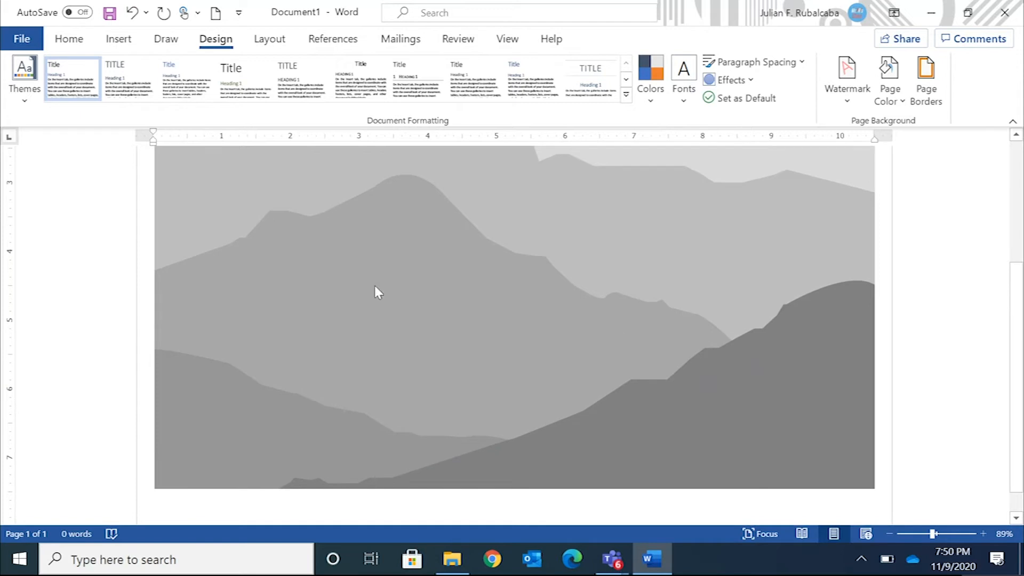
left_click(164, 39)
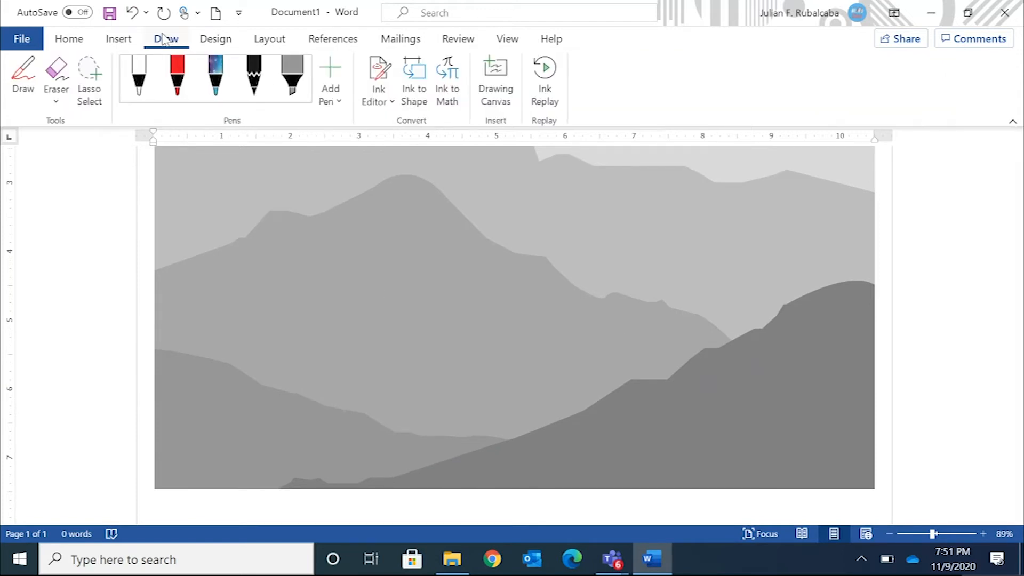
left_click(23, 85)
left_click(130, 72)
left_click(254, 72)
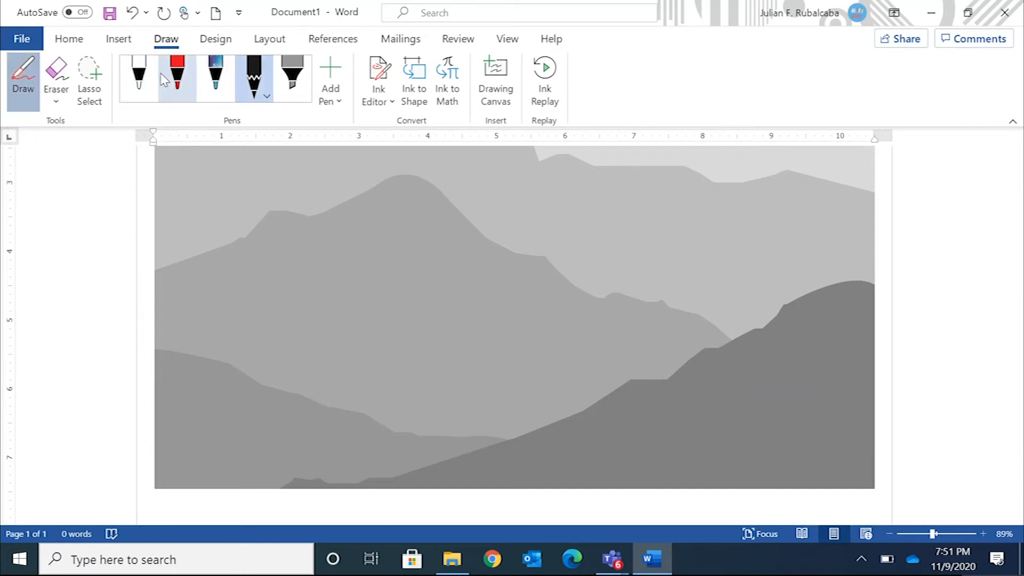
left_click(145, 72)
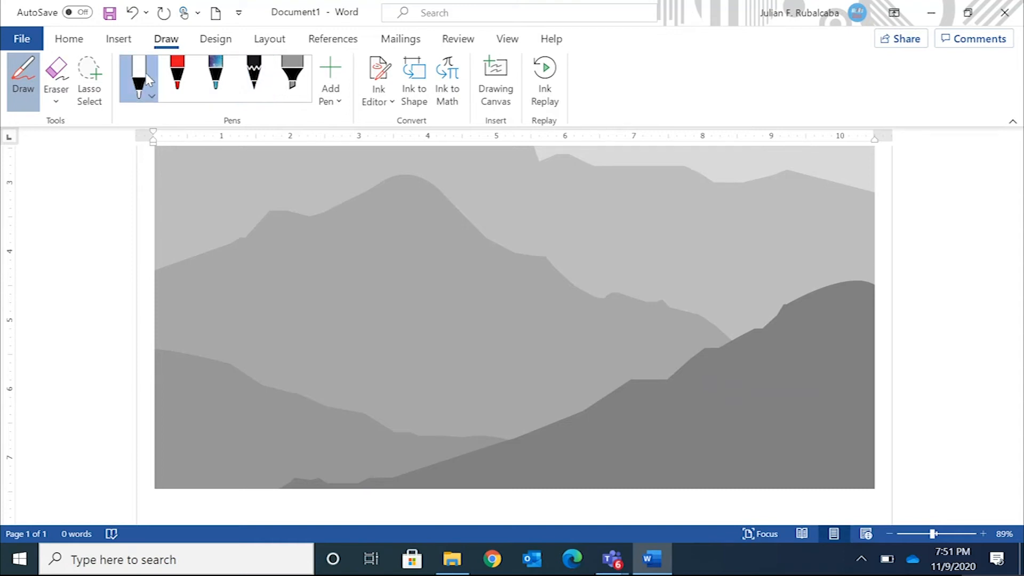
Set the white pen's color to black and its thickness to the third of the five preset sizes
left_click(145, 73)
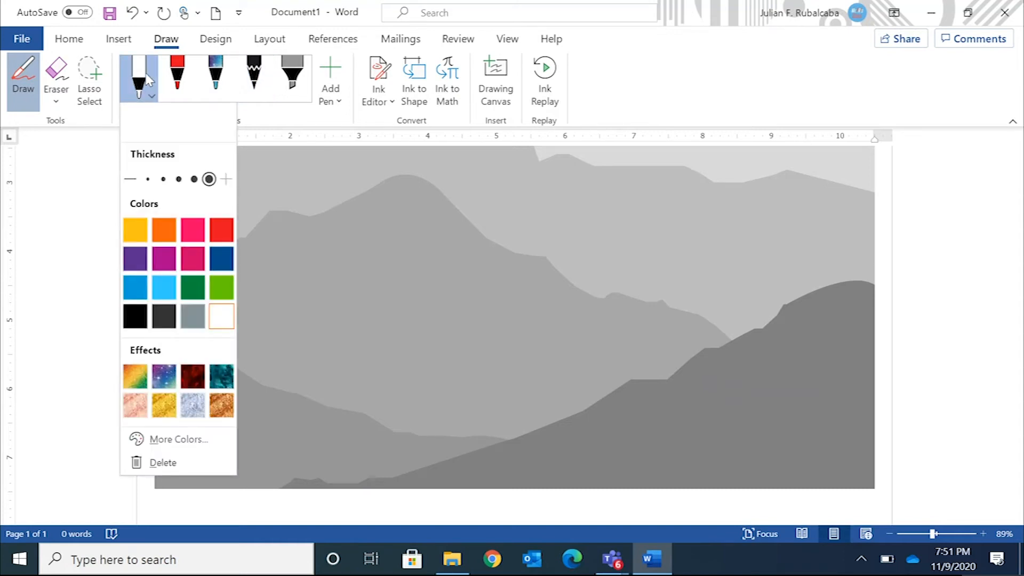
left_click(146, 72)
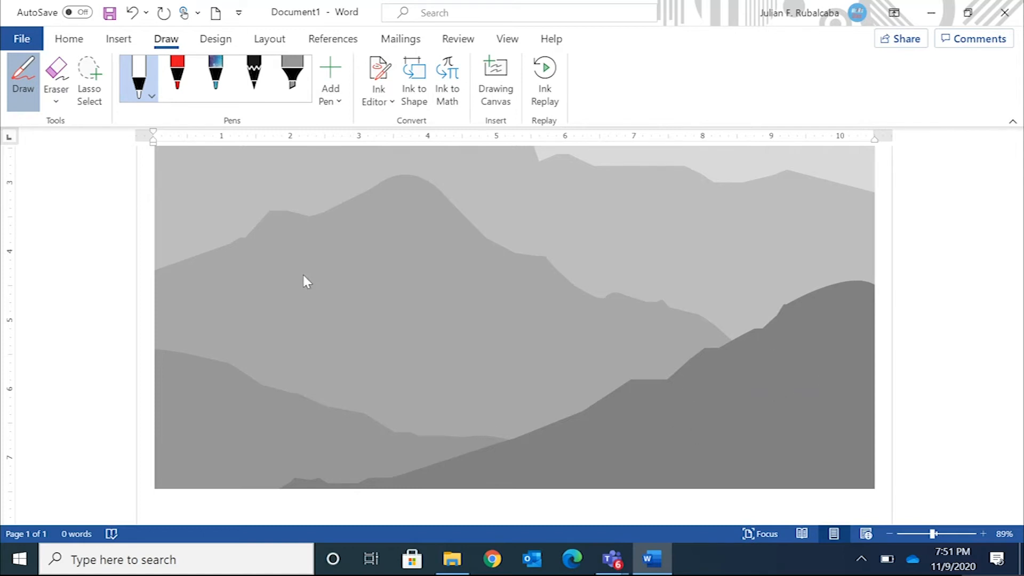
left_click(140, 92)
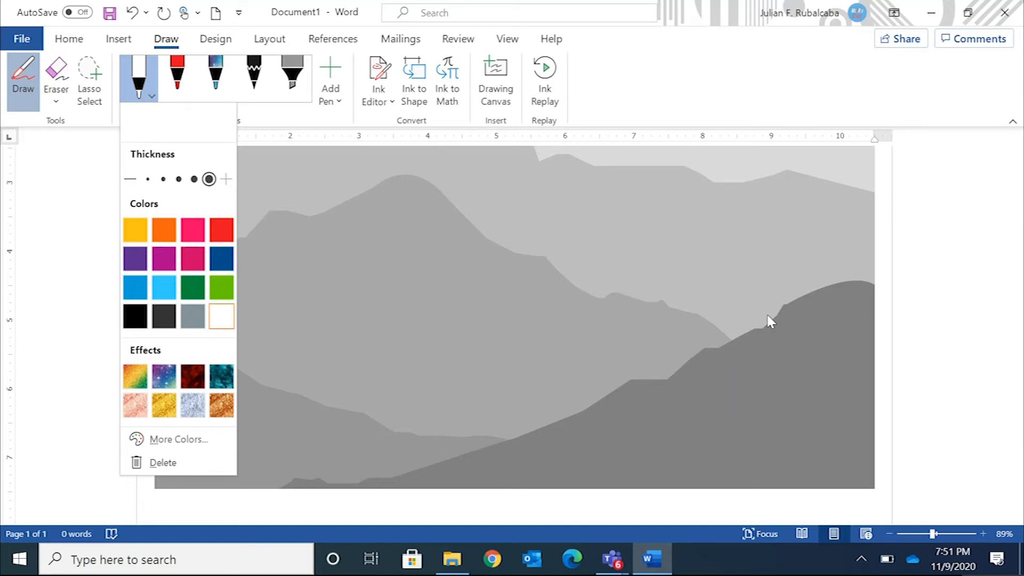
left_click(137, 318)
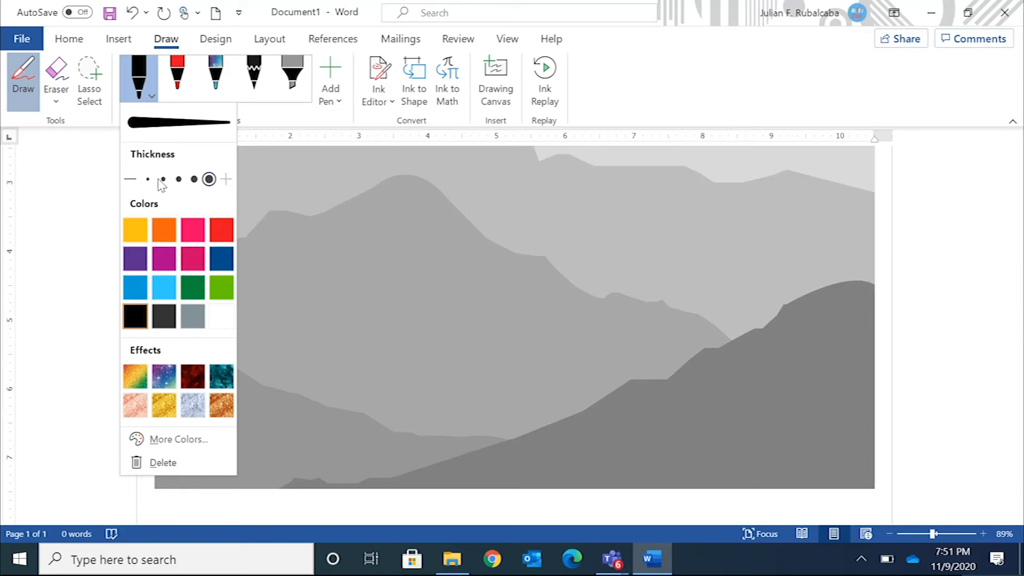
left_click(179, 180)
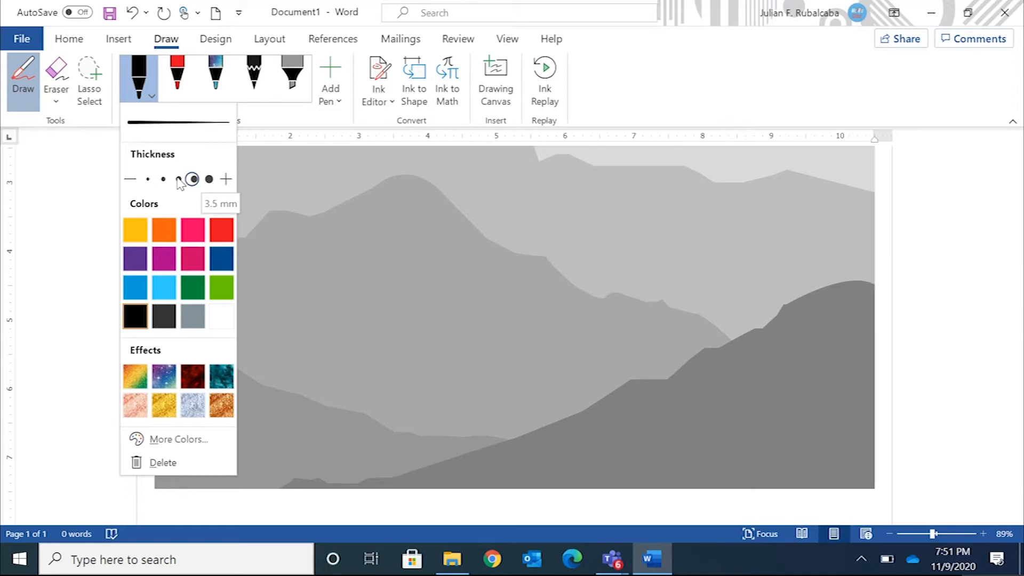
Trace the ridge line of the darkest foreground mountain in black, from the picture's right edge down to its lower left
left_click(875, 293)
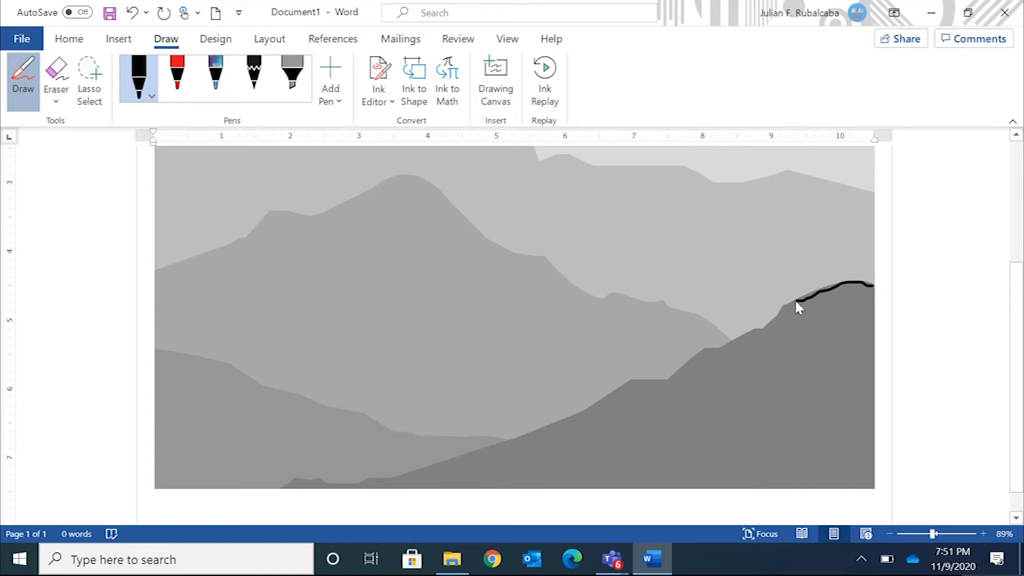
left_click_drag(795, 302, 777, 314)
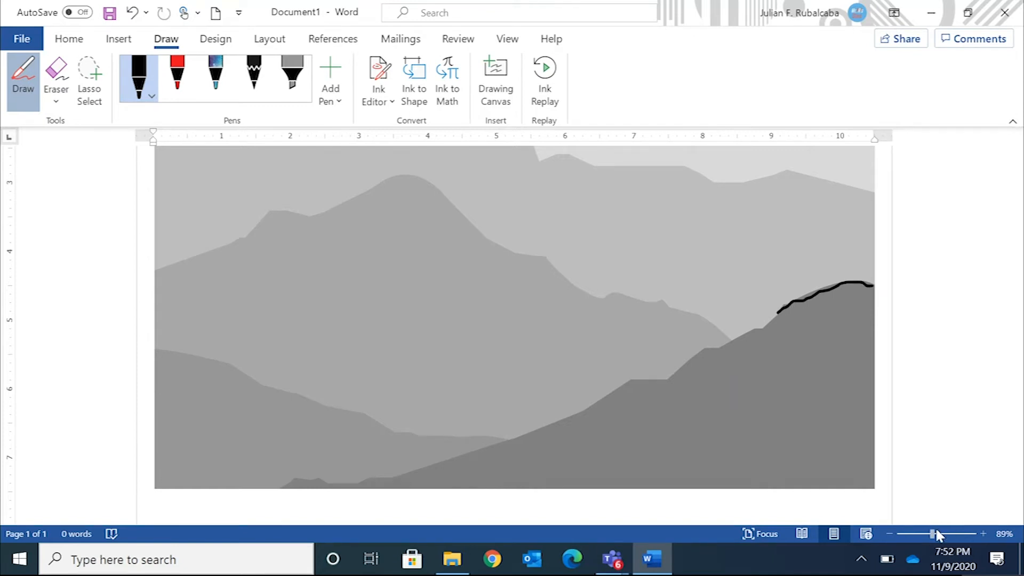
left_click_drag(936, 531, 940, 531)
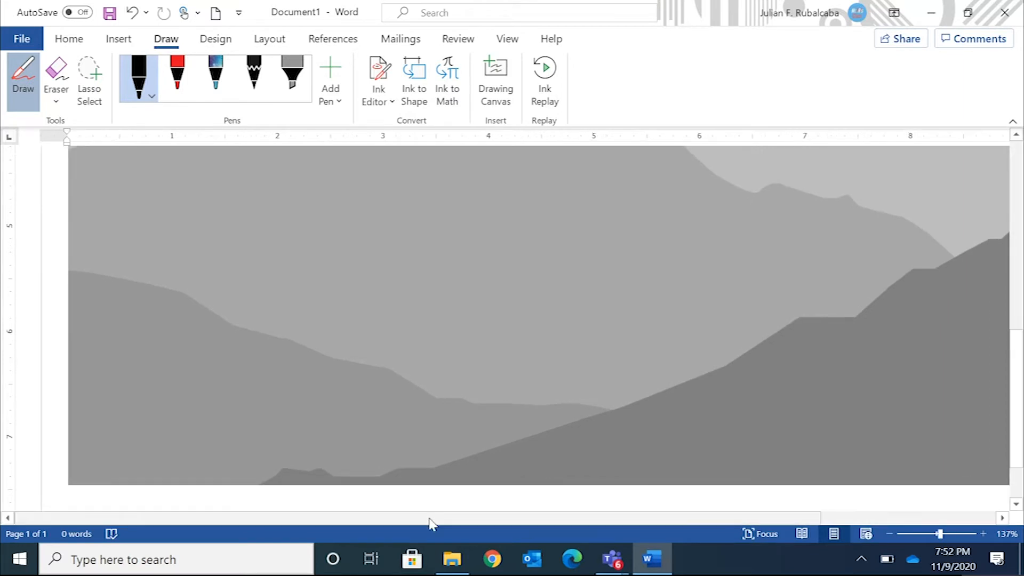
left_click_drag(449, 520, 624, 506)
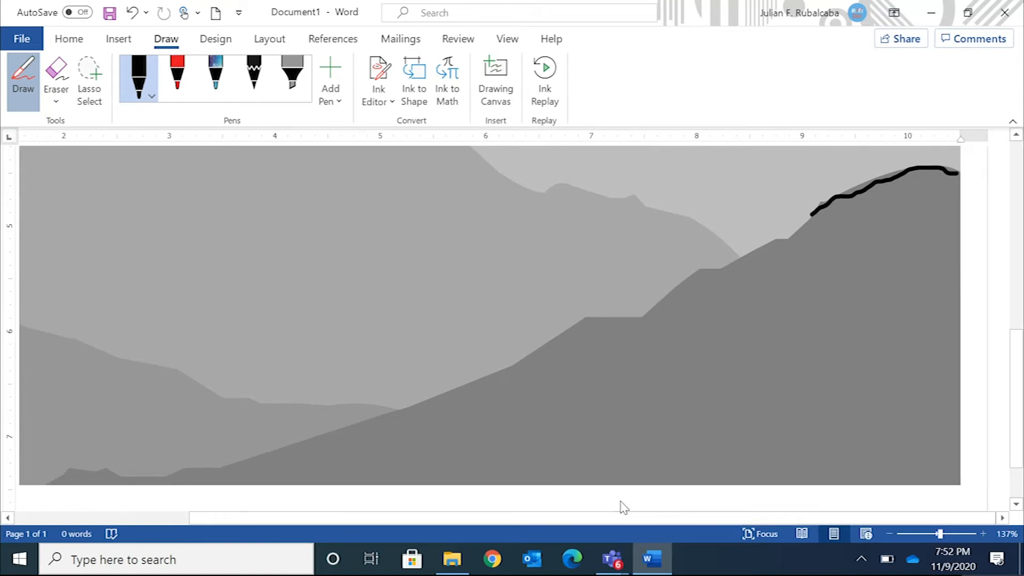
mouse_move(959, 169)
left_mouse_down()
mouse_move(894, 171)
mouse_move(794, 237)
mouse_move(695, 277)
mouse_move(656, 306)
mouse_move(588, 324)
mouse_move(365, 427)
mouse_move(149, 481)
mouse_move(87, 471)
mouse_move(64, 480)
left_mouse_up()
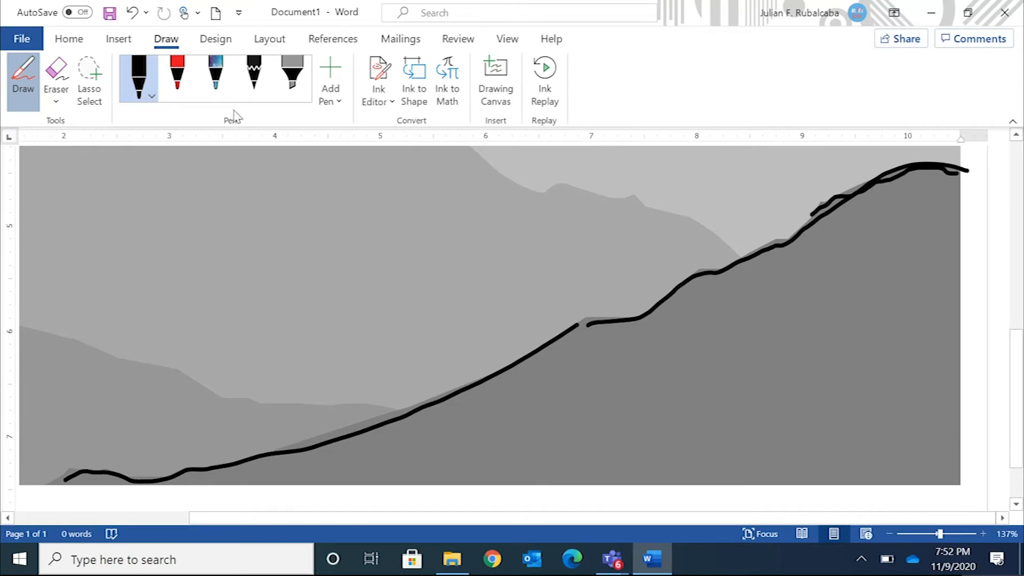
Set the black pen's thickness to 3.5 mm and shade part of the foreground mountain below its traced ridge
left_click(133, 65)
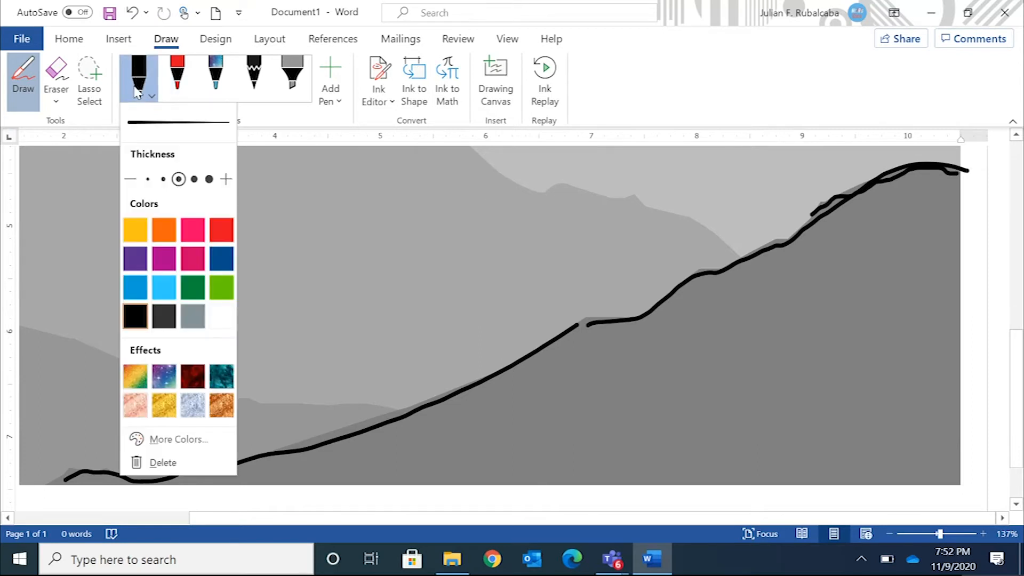
left_click(209, 180)
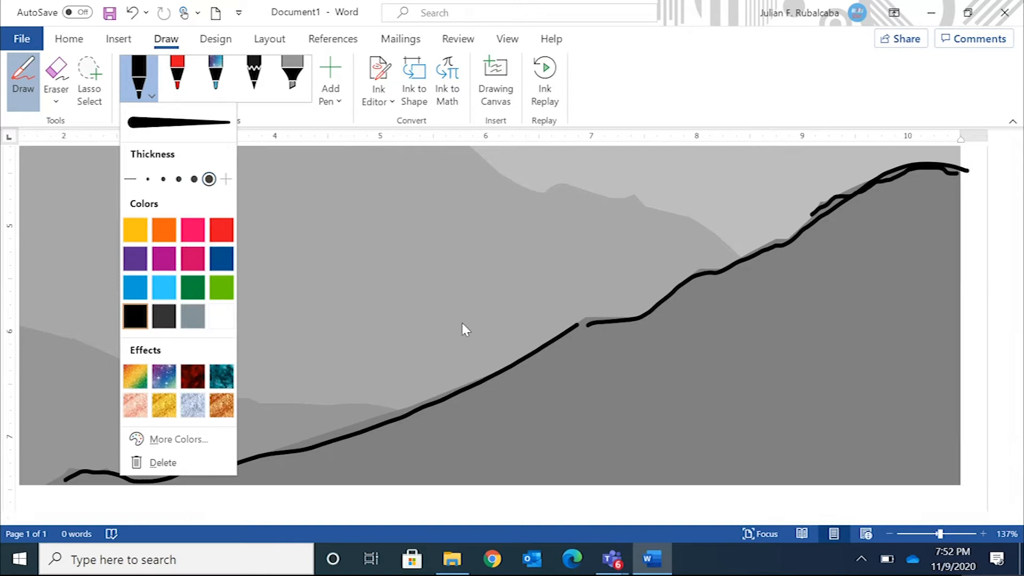
left_click_drag(512, 396, 795, 259)
mouse_move(582, 394)
left_mouse_down()
mouse_move(782, 280)
mouse_move(589, 405)
mouse_move(592, 413)
mouse_move(825, 283)
mouse_move(782, 314)
mouse_move(831, 315)
mouse_move(685, 413)
mouse_move(710, 421)
mouse_move(698, 429)
mouse_move(827, 349)
mouse_move(746, 424)
mouse_move(832, 373)
mouse_move(771, 429)
mouse_move(859, 376)
mouse_move(784, 445)
mouse_move(821, 424)
left_mouse_up()
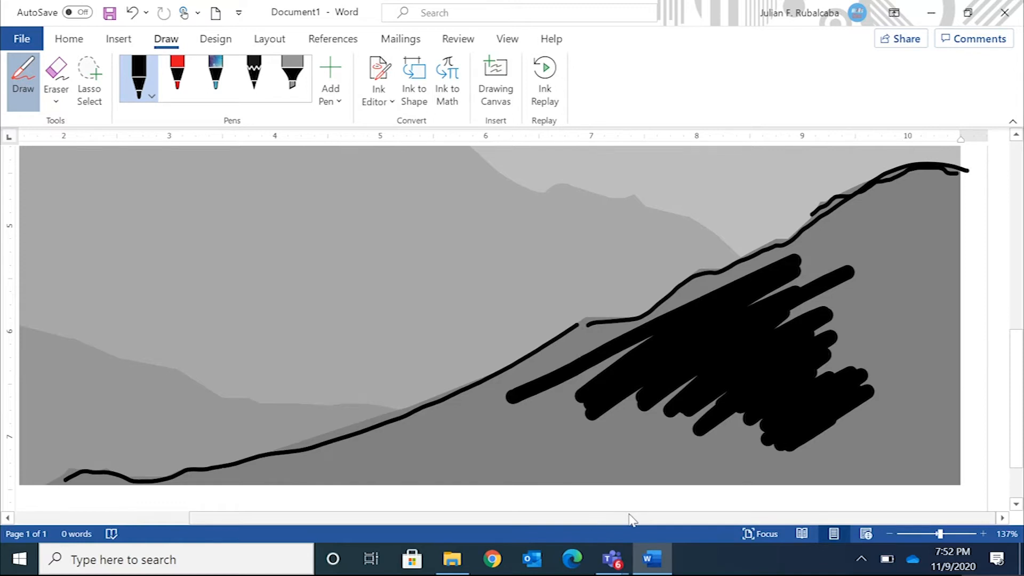
Change the pen to Dark Gray at 1 mm thickness and trace the ridge of the lower-left hill
left_click_drag(613, 517, 403, 521)
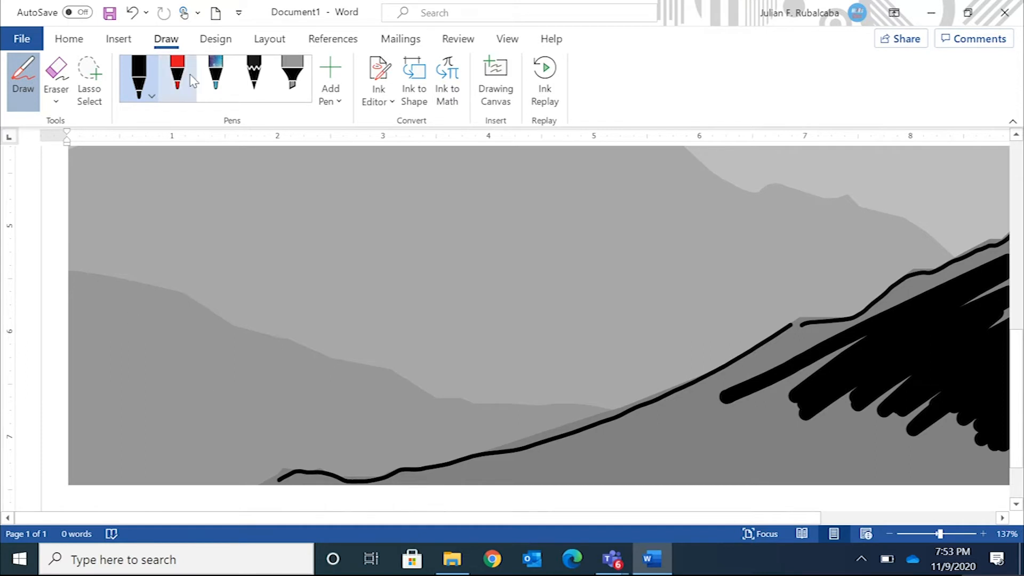
left_click(145, 78)
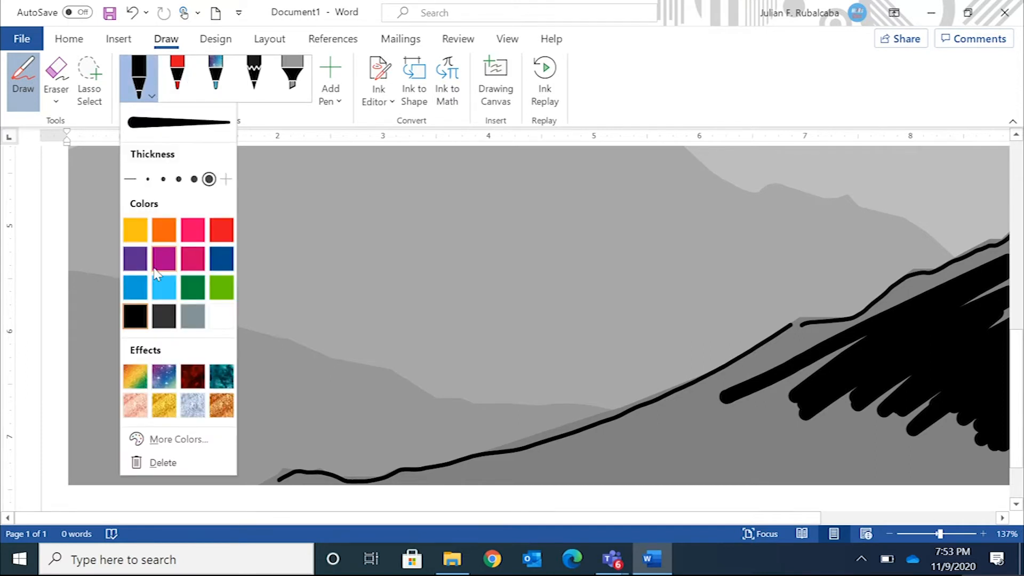
left_click(163, 322)
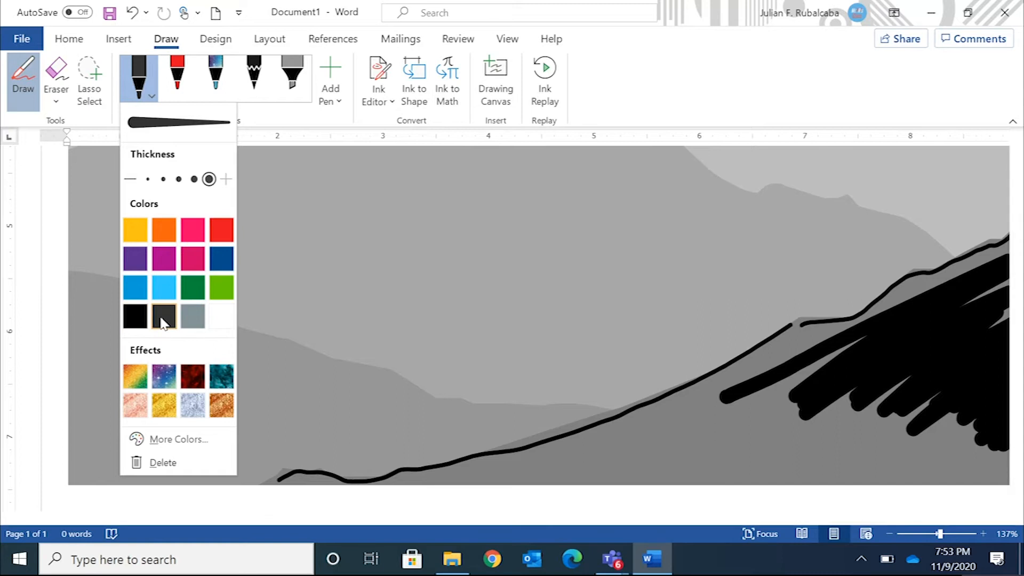
left_click(178, 180)
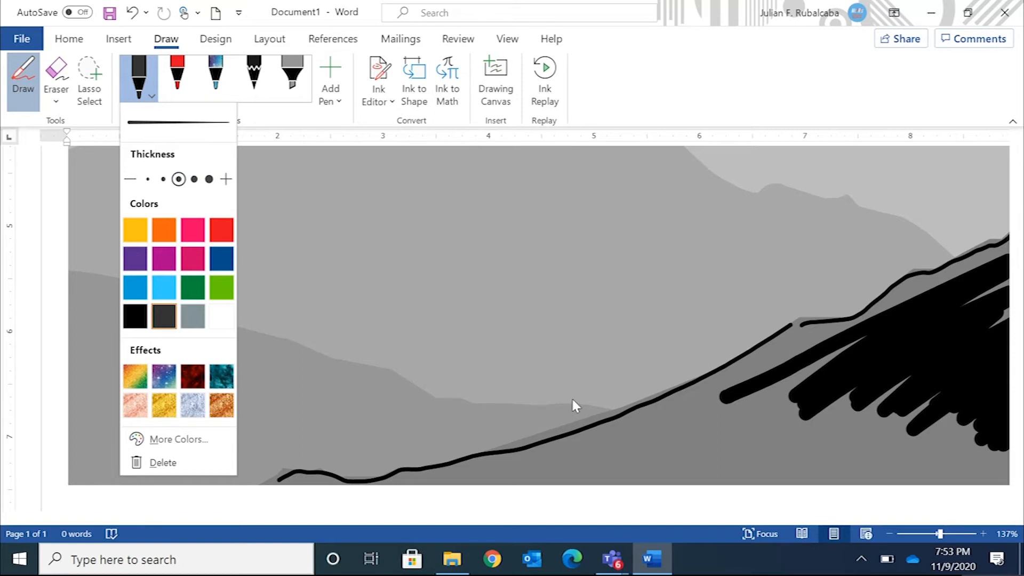
left_click(608, 408)
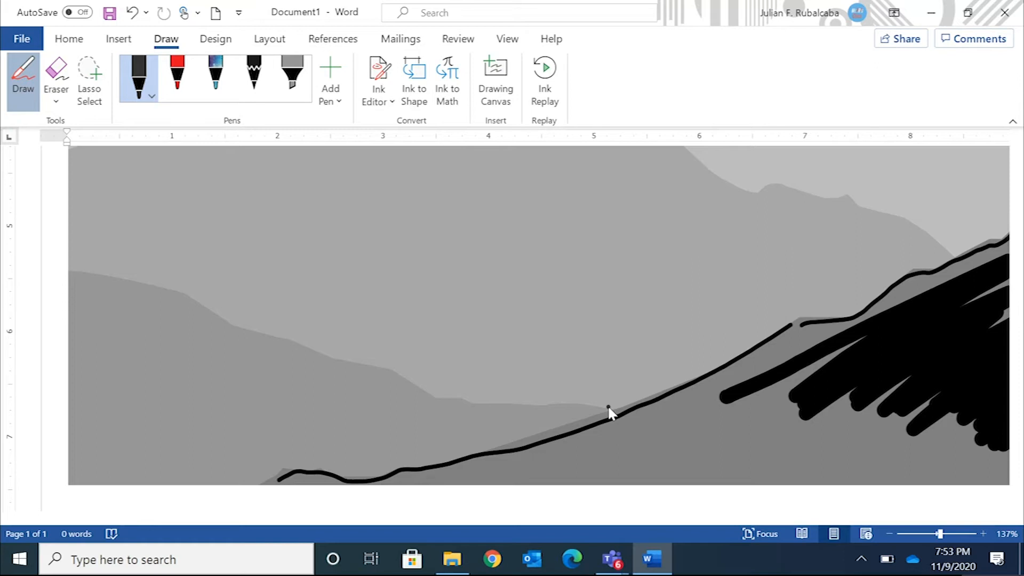
mouse_move(627, 411)
left_mouse_down()
mouse_move(437, 395)
mouse_move(183, 295)
mouse_move(84, 268)
left_mouse_up()
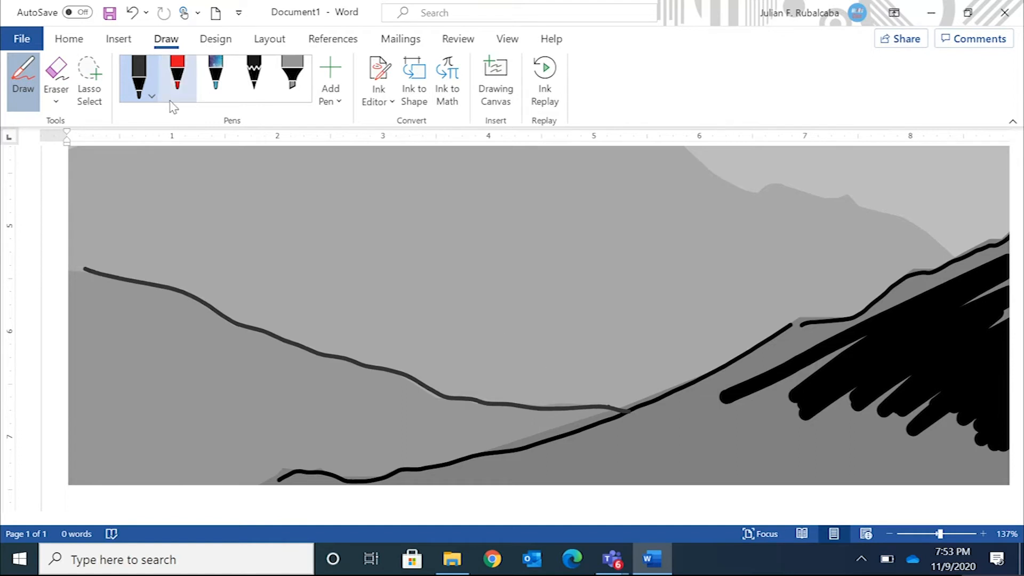
Set the Dark Gray pen's thickness to 3.5 mm and shade the lower-left hill beneath its outline
left_click(138, 85)
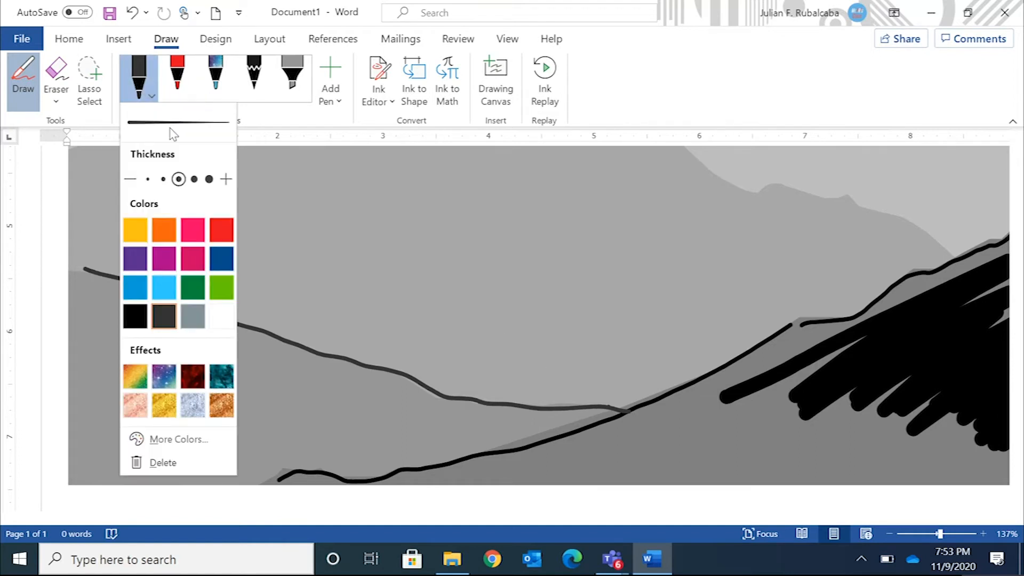
left_click(209, 179)
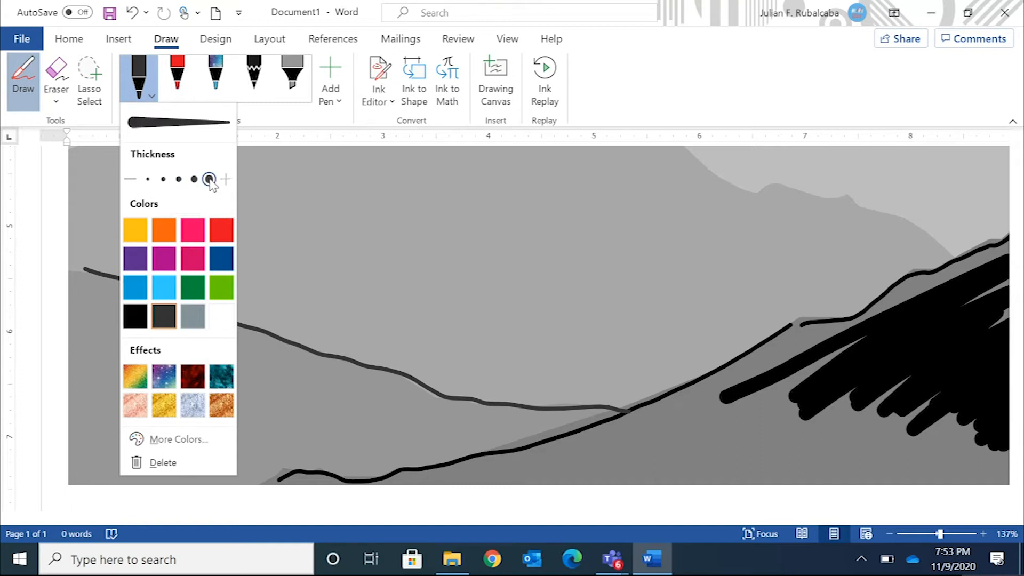
left_click(322, 397)
mouse_move(84, 332)
left_mouse_down()
mouse_move(155, 346)
mouse_move(200, 378)
mouse_move(280, 405)
mouse_move(349, 403)
mouse_move(413, 427)
mouse_move(488, 411)
mouse_move(302, 452)
mouse_move(512, 419)
mouse_move(347, 456)
mouse_move(208, 450)
mouse_move(251, 469)
mouse_move(392, 458)
mouse_move(413, 416)
mouse_move(376, 405)
left_mouse_up()
mouse_move(305, 396)
left_mouse_down()
mouse_move(241, 392)
mouse_move(172, 368)
mouse_move(161, 349)
left_mouse_up()
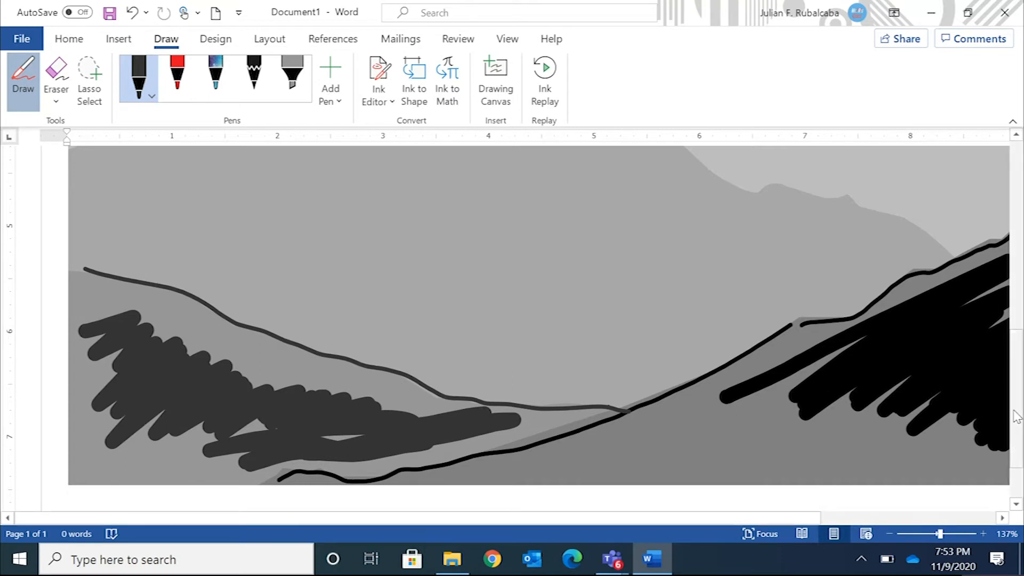
Change the pen to the lighter preset gray at 1 mm thickness and trace the ridge of the large middle mountain
left_click_drag(1017, 421, 1009, 345)
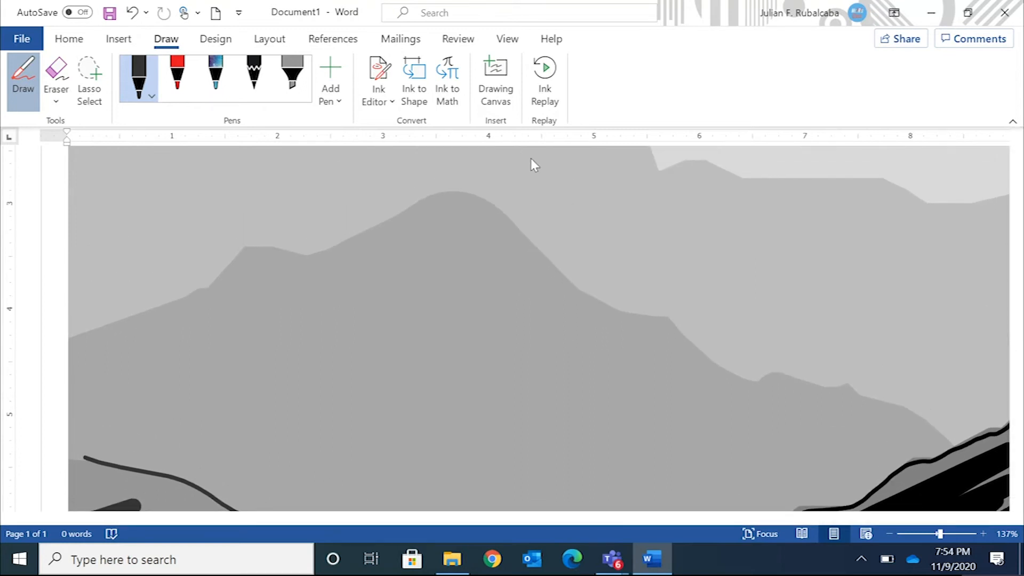
left_click(148, 95)
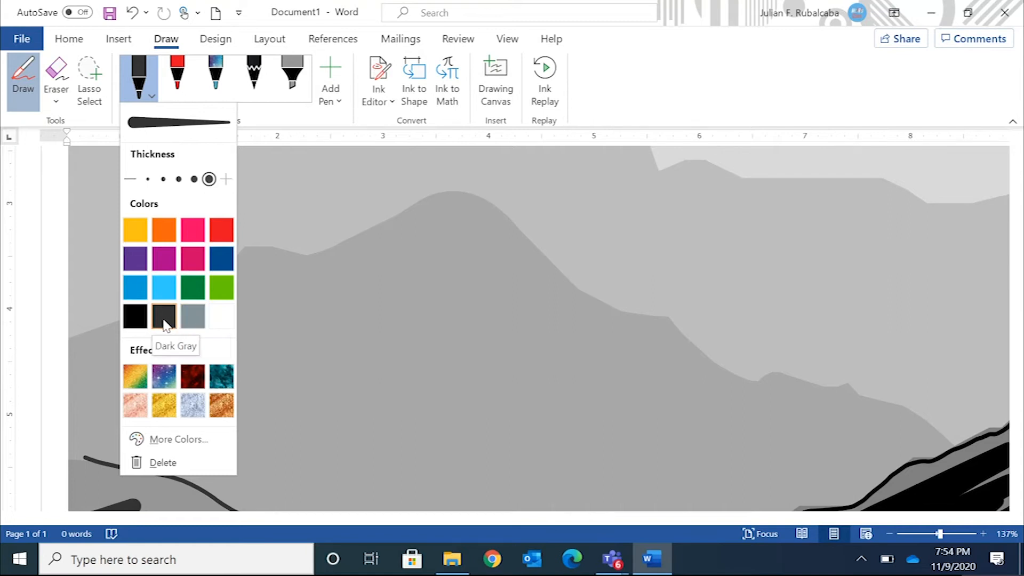
left_click(193, 320)
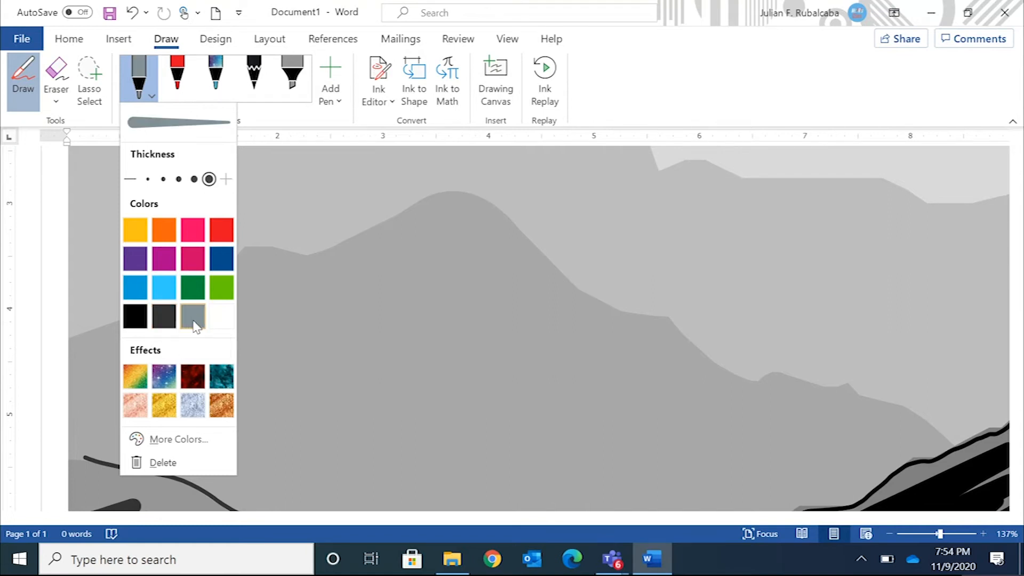
left_click(180, 179)
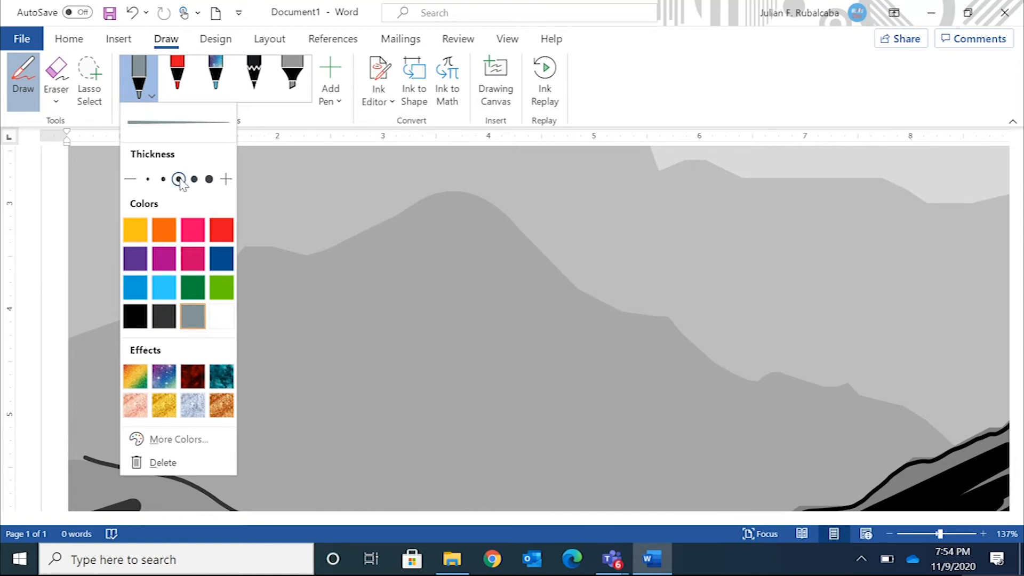
left_click(952, 444)
mouse_move(952, 440)
left_mouse_down()
mouse_move(863, 387)
mouse_move(772, 373)
mouse_move(704, 347)
mouse_move(661, 314)
mouse_move(612, 303)
mouse_move(520, 224)
mouse_move(440, 198)
mouse_move(320, 245)
mouse_move(270, 246)
mouse_move(158, 313)
mouse_move(85, 332)
left_mouse_up()
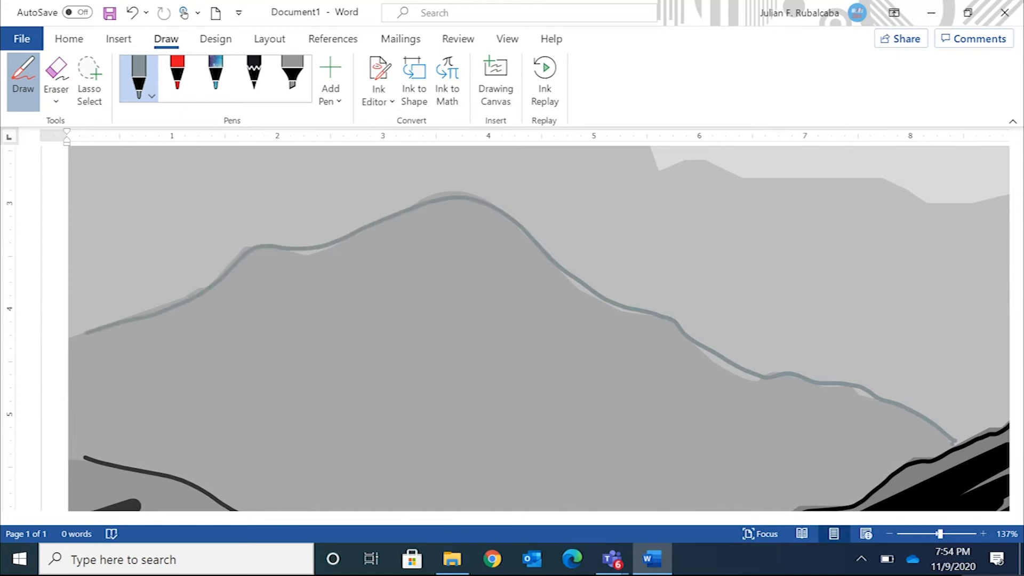
Set the gray pen's thickness to 3.5 mm and shade part of the middle mountain below its peak
left_click(151, 90)
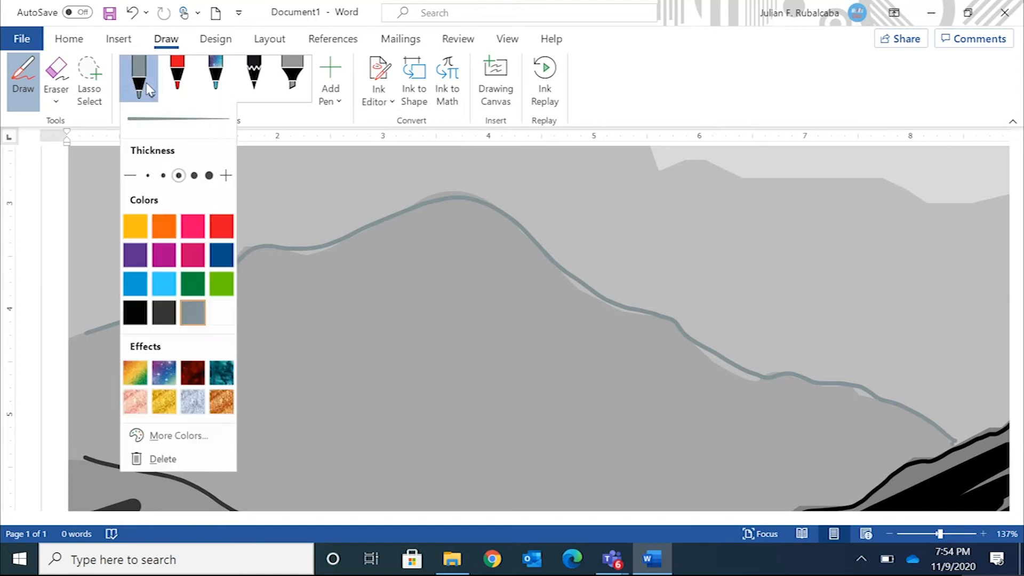
left_click(209, 179)
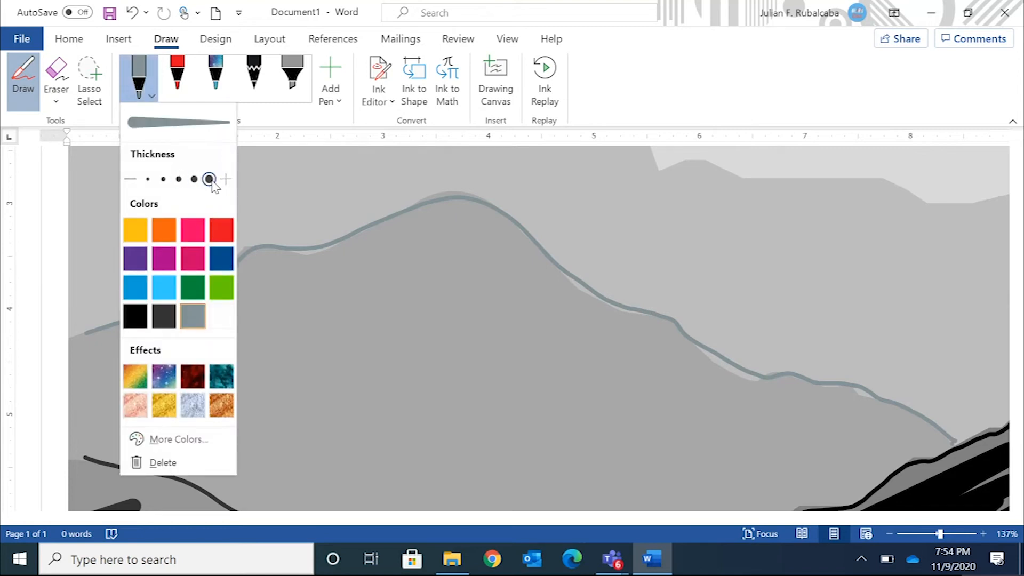
mouse_move(303, 322)
left_mouse_down()
mouse_move(374, 264)
mouse_move(406, 266)
mouse_move(465, 305)
mouse_move(448, 367)
mouse_move(333, 427)
mouse_move(517, 346)
mouse_move(595, 357)
mouse_move(432, 447)
mouse_move(520, 437)
left_mouse_up()
mouse_move(347, 307)
left_mouse_down()
mouse_move(483, 223)
mouse_move(419, 270)
mouse_move(483, 243)
mouse_move(368, 251)
mouse_move(293, 275)
mouse_move(395, 224)
mouse_move(475, 205)
left_mouse_up()
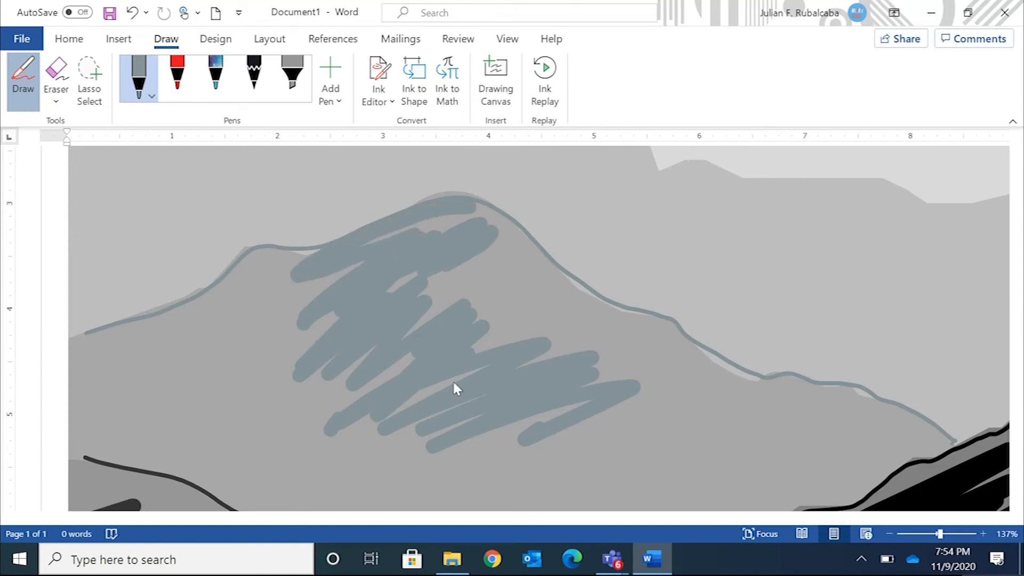
Give the pen a lighter custom gray with RGB 182, 191, 194 (#B6BFC2)
left_click_drag(940, 534, 934, 533)
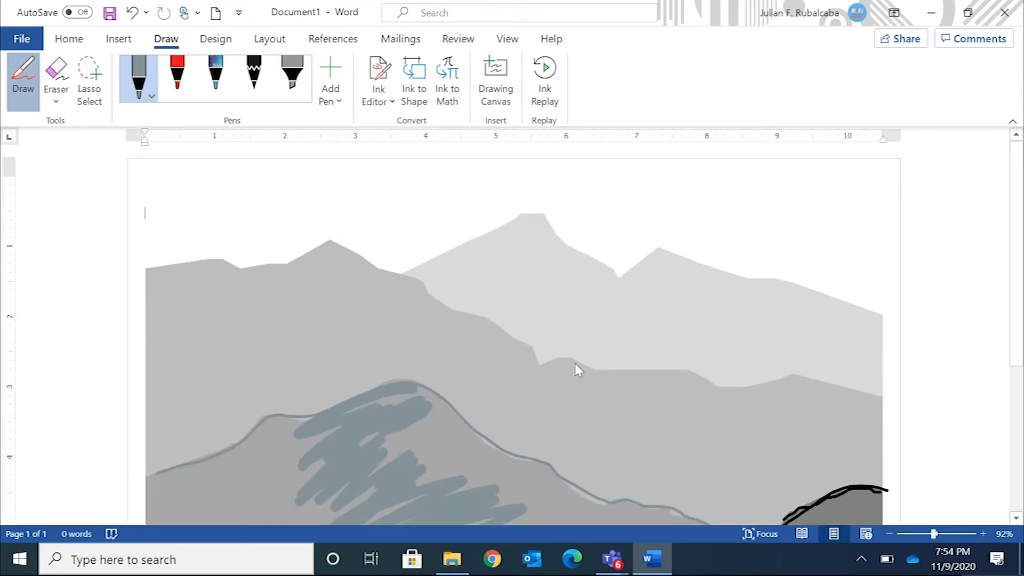
left_click(143, 85)
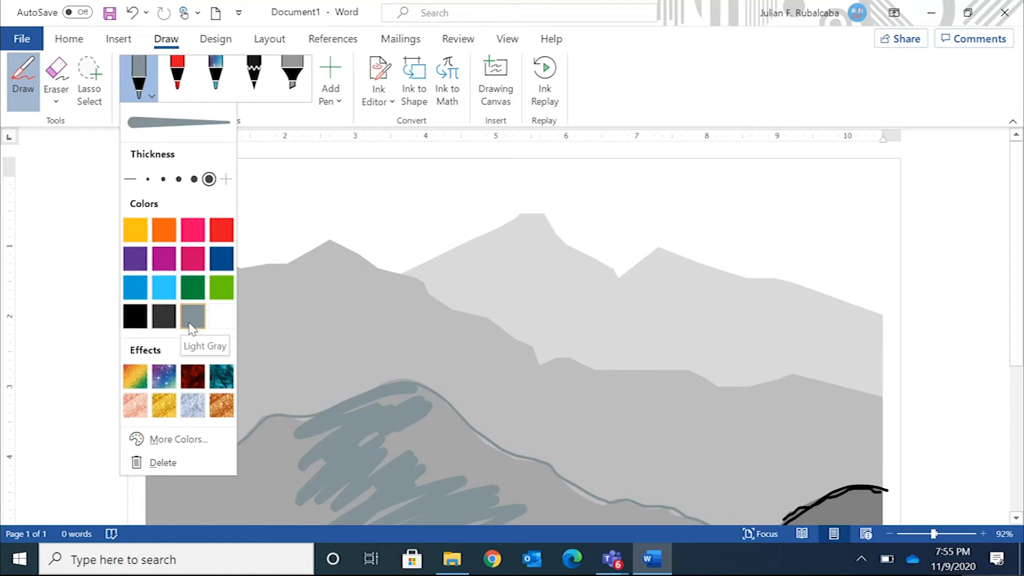
left_click(194, 440)
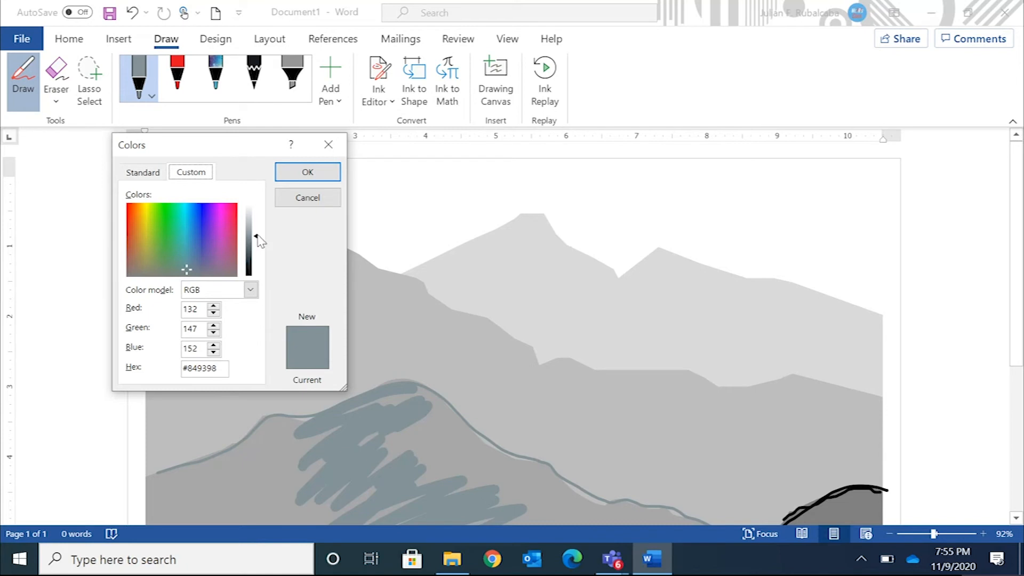
left_click(256, 236)
left_click_drag(257, 235, 257, 224)
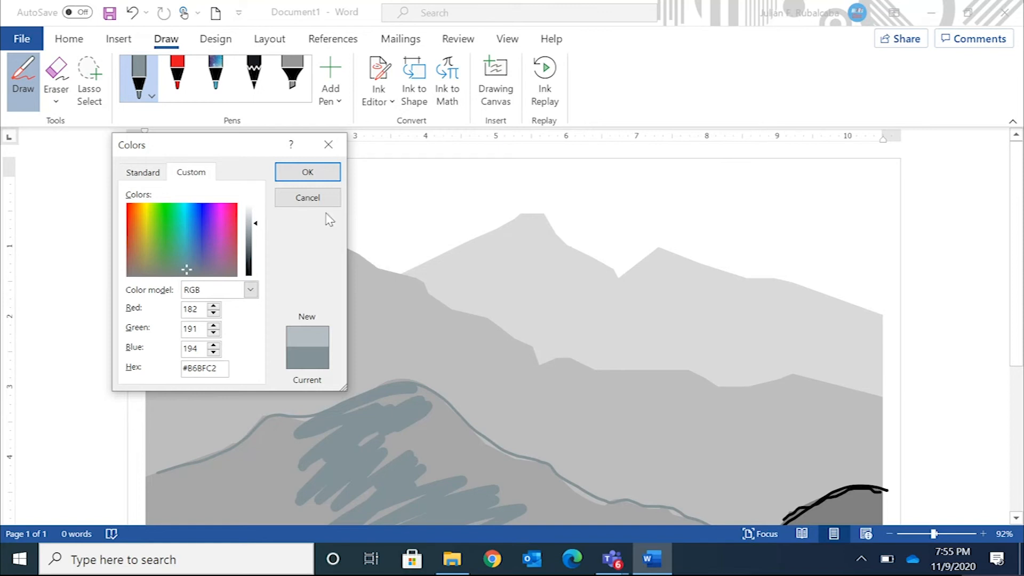
left_click(308, 172)
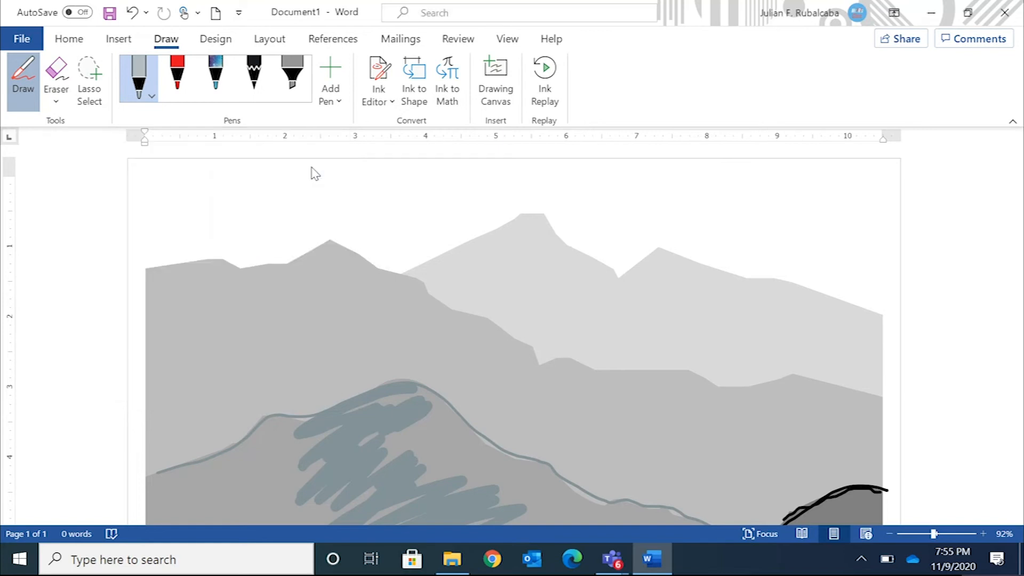
Set the light gray pen to the middle preset thickness and trace the ridge of the second-farthest mountain across the full page width
left_click(142, 92)
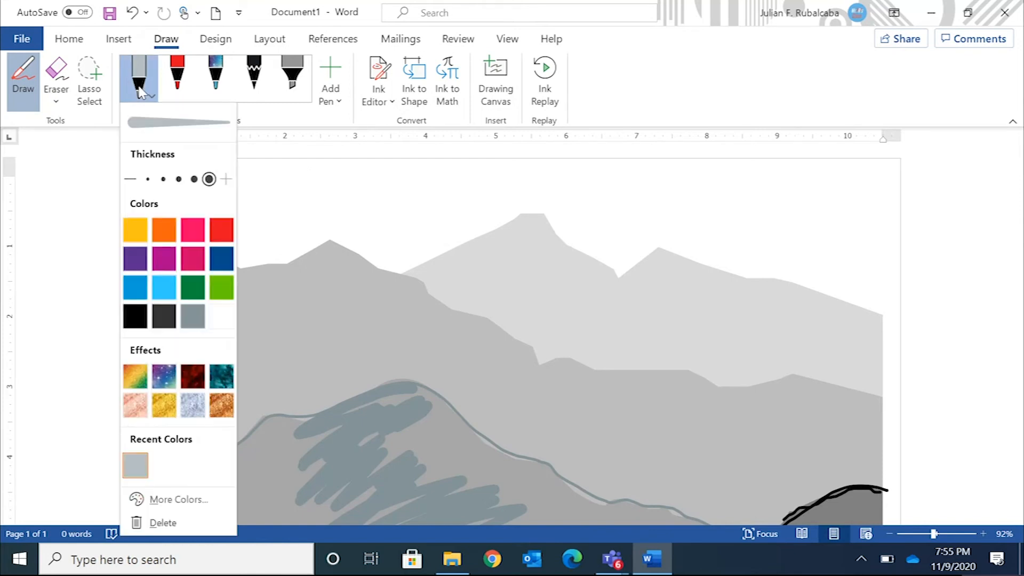
left_click(179, 180)
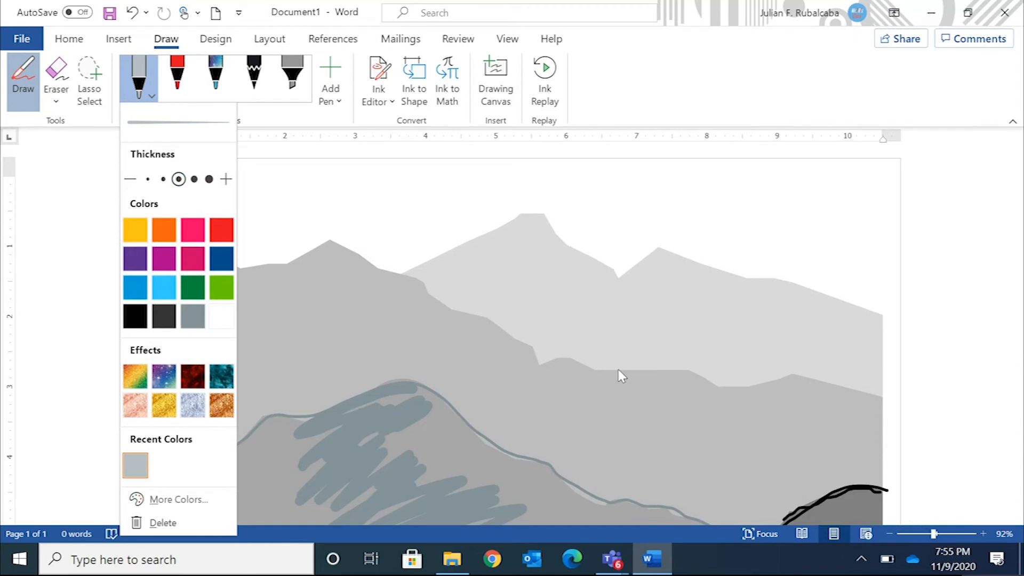
left_click_drag(935, 533, 942, 534)
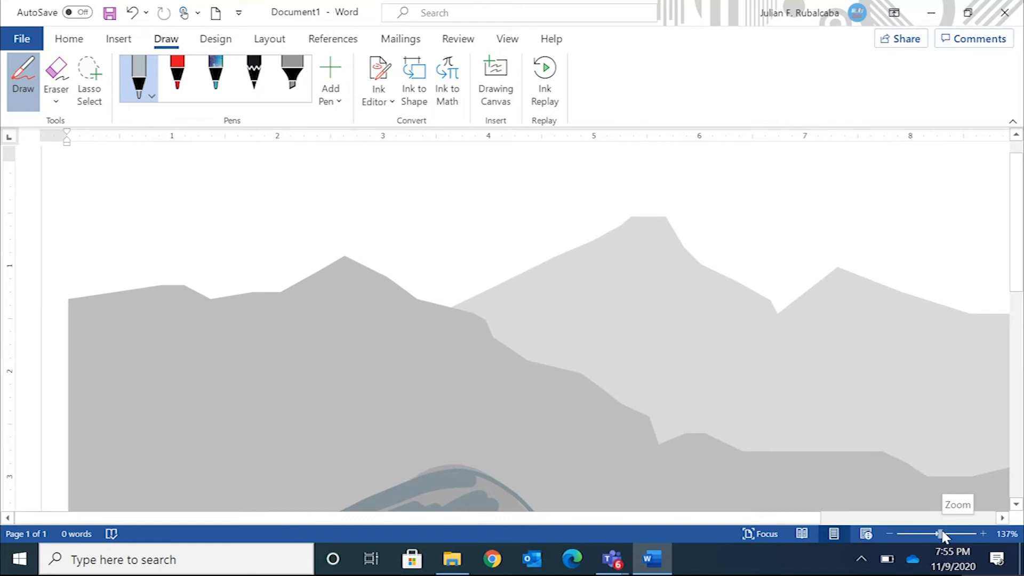
mouse_move(63, 296)
left_mouse_down()
mouse_move(180, 284)
mouse_move(222, 294)
mouse_move(325, 265)
left_mouse_up()
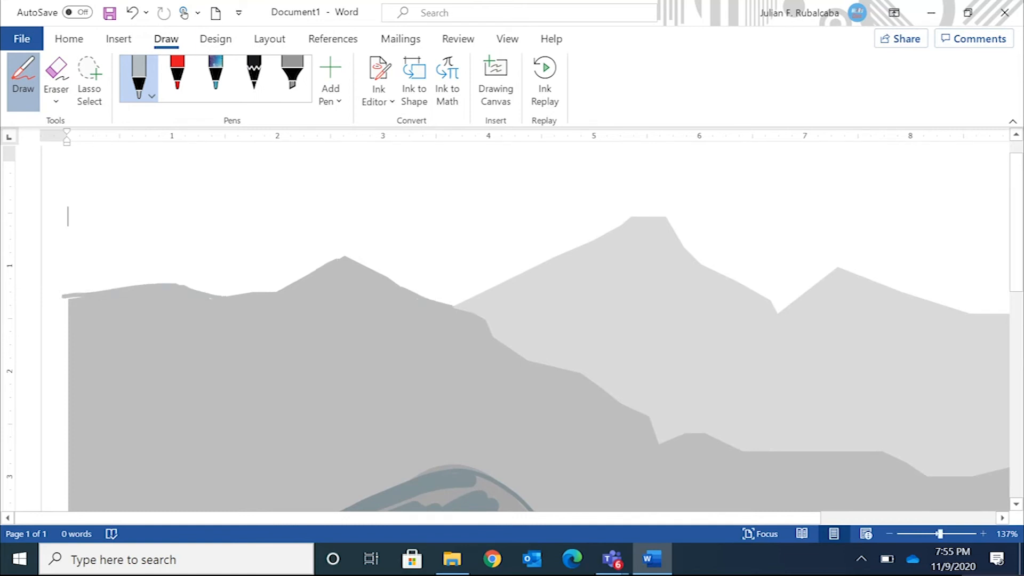
mouse_move(566, 369)
left_mouse_down()
mouse_move(651, 416)
mouse_move(661, 441)
left_mouse_up()
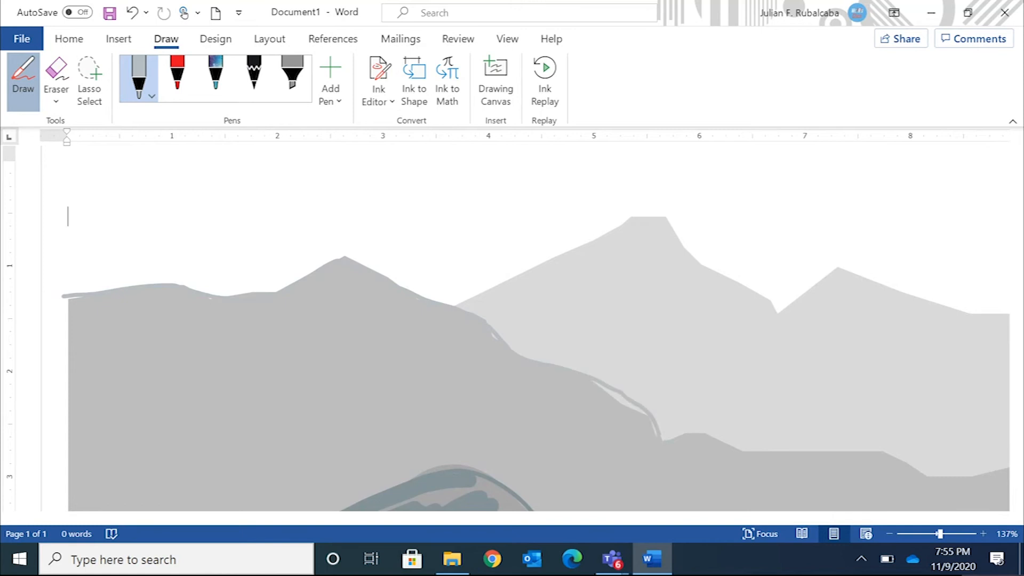
left_click_drag(791, 451, 852, 450)
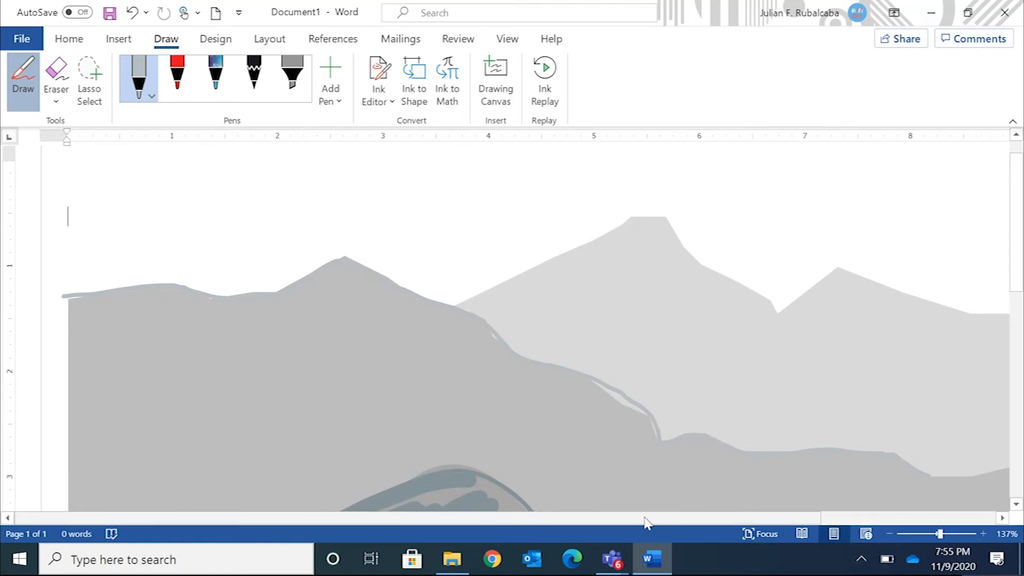
left_click_drag(680, 520, 885, 518)
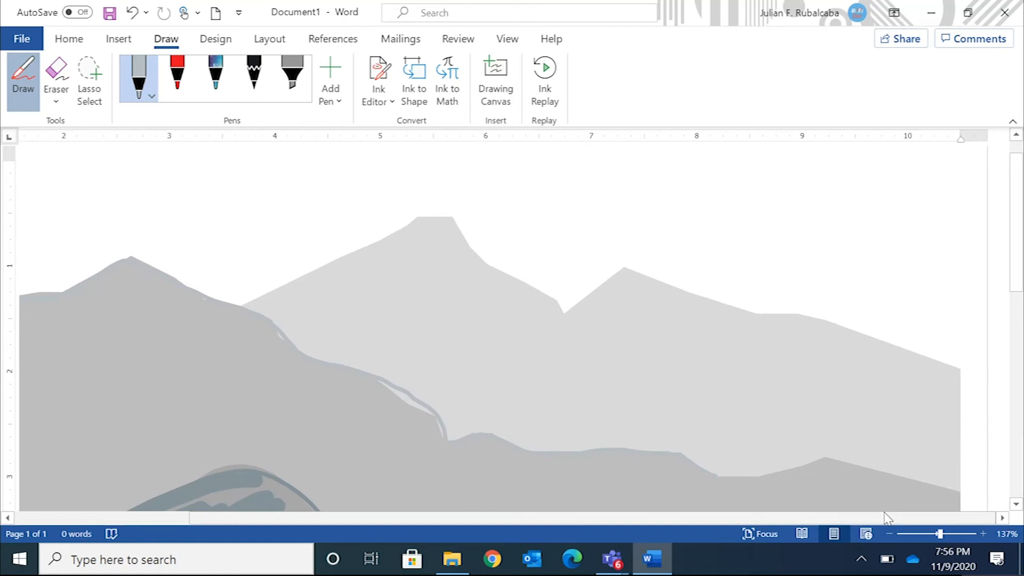
mouse_move(721, 475)
left_mouse_down()
mouse_move(814, 459)
mouse_move(981, 497)
left_mouse_up()
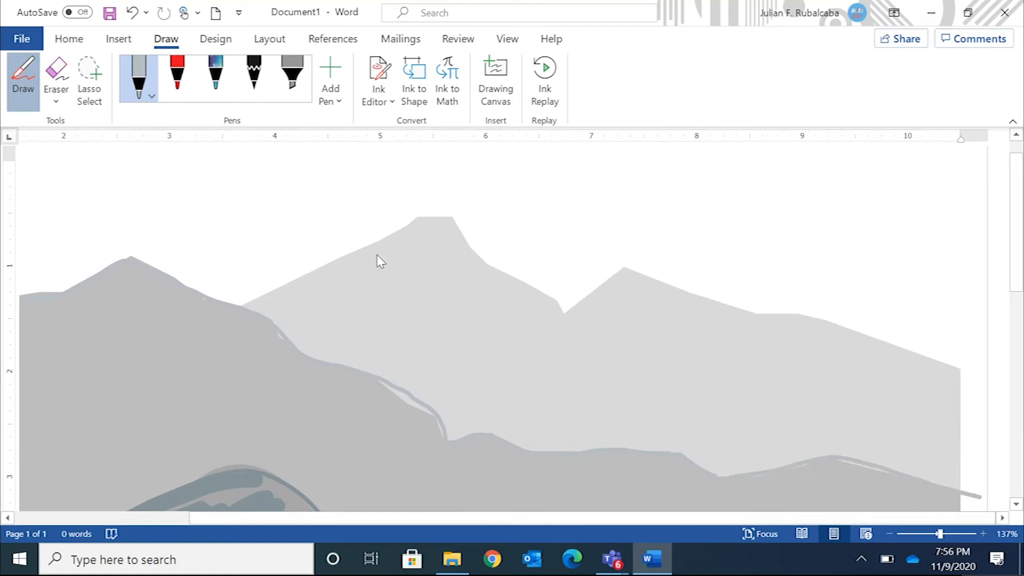
Set the light gray pen's thickness to 3.5 mm and shade the slope below the peak of the second-farthest mountain
left_click(149, 88)
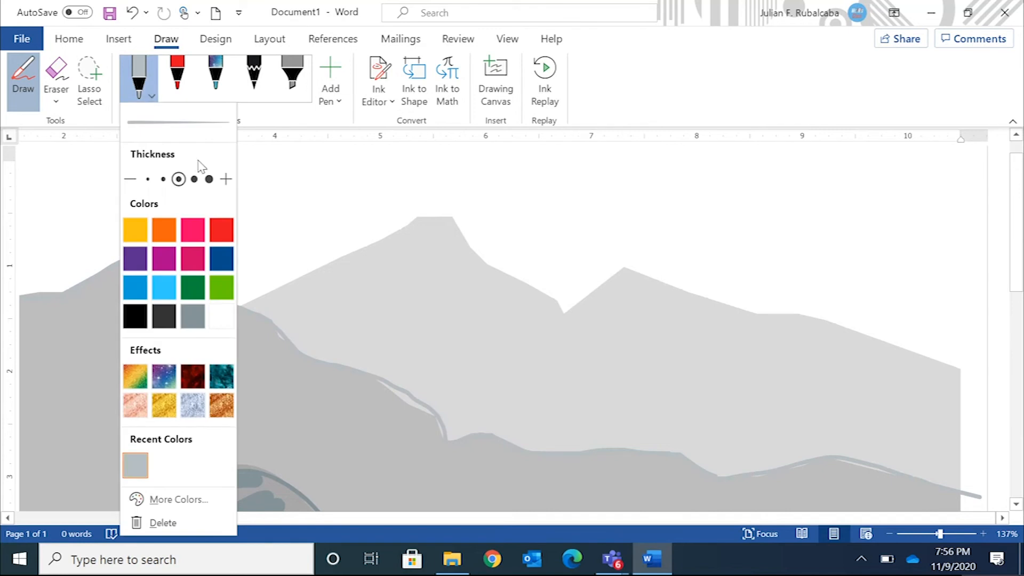
left_click(209, 177)
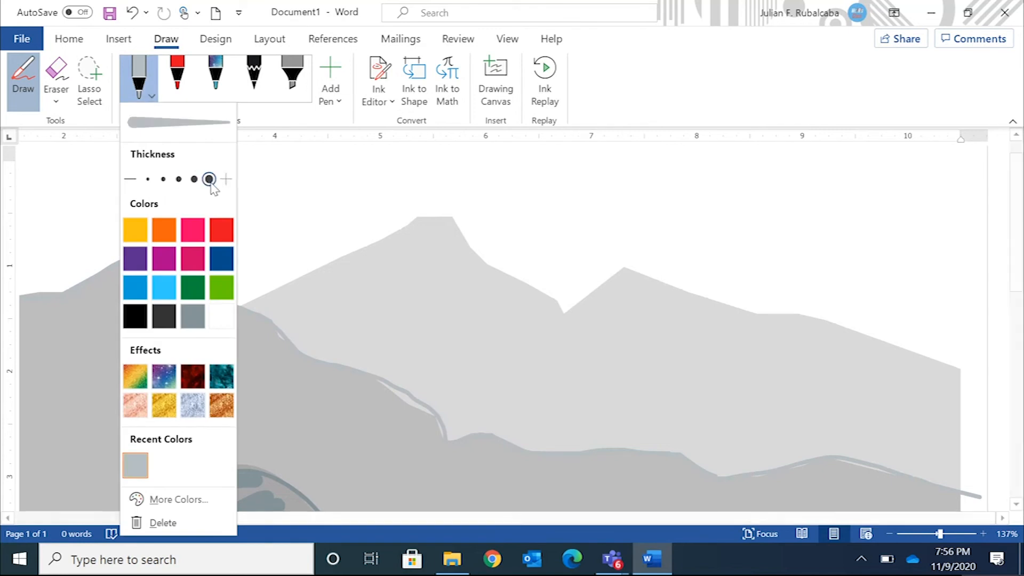
left_click(261, 346)
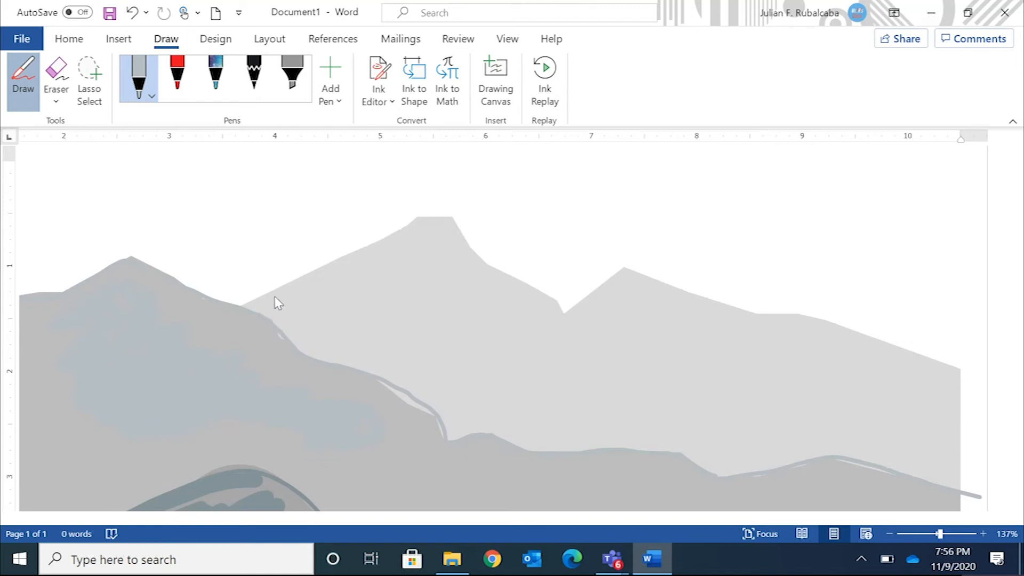
Give the pen an even lighter custom gray with RGB 214, 218, 220 (#D6DADC)
left_click(139, 79)
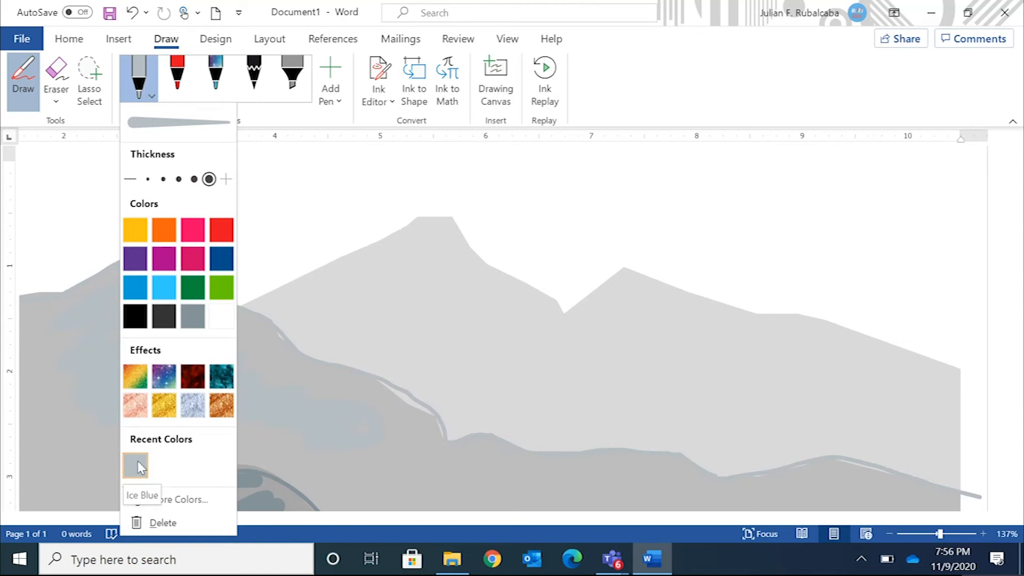
left_click(195, 501)
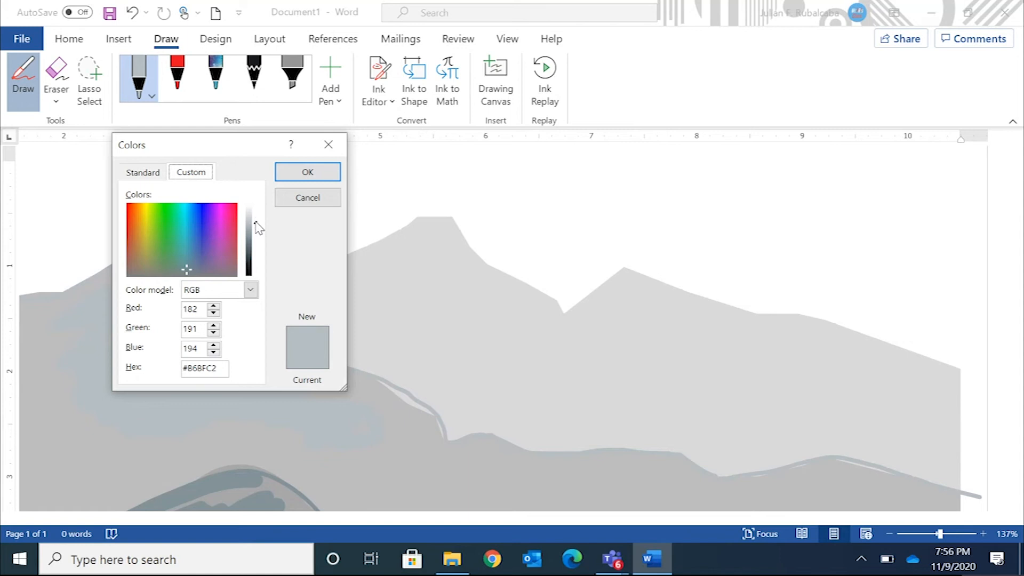
left_click_drag(257, 224, 257, 216)
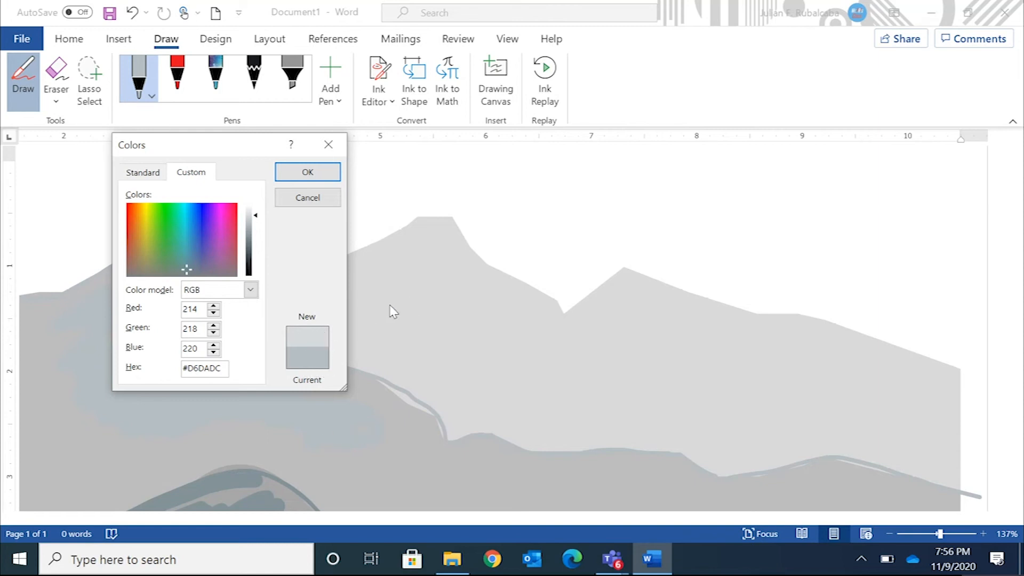
left_click(327, 179)
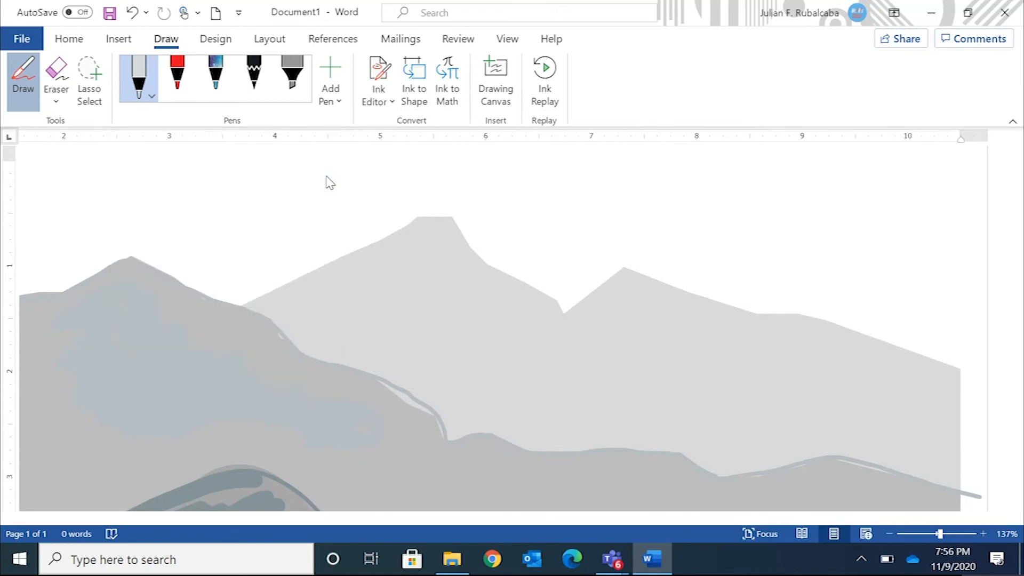
Set the lightest gray pen to the middle preset thickness and trace the ridge of the farthest mountain range, ending down its outer edge
left_click(146, 91)
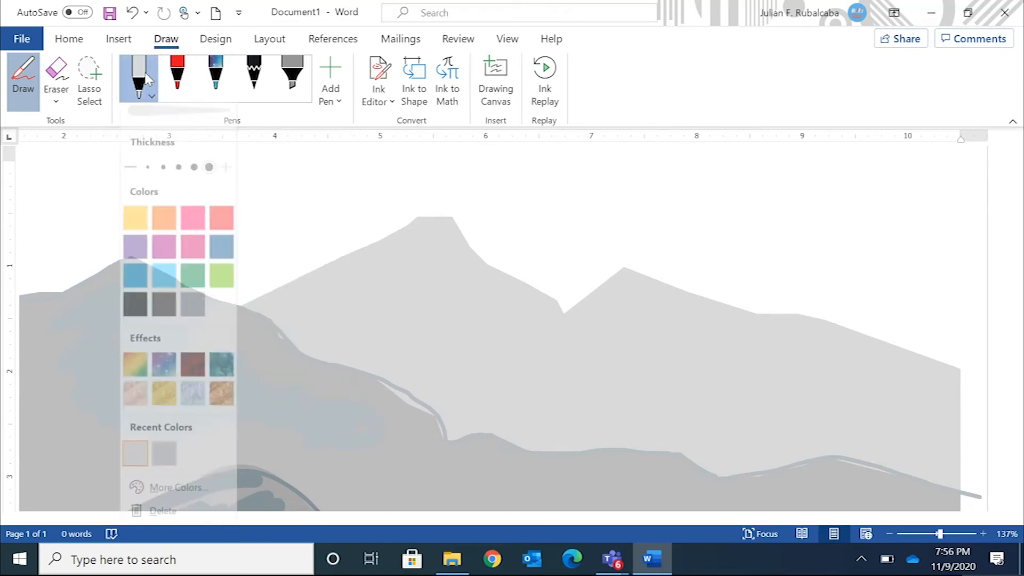
left_click(178, 180)
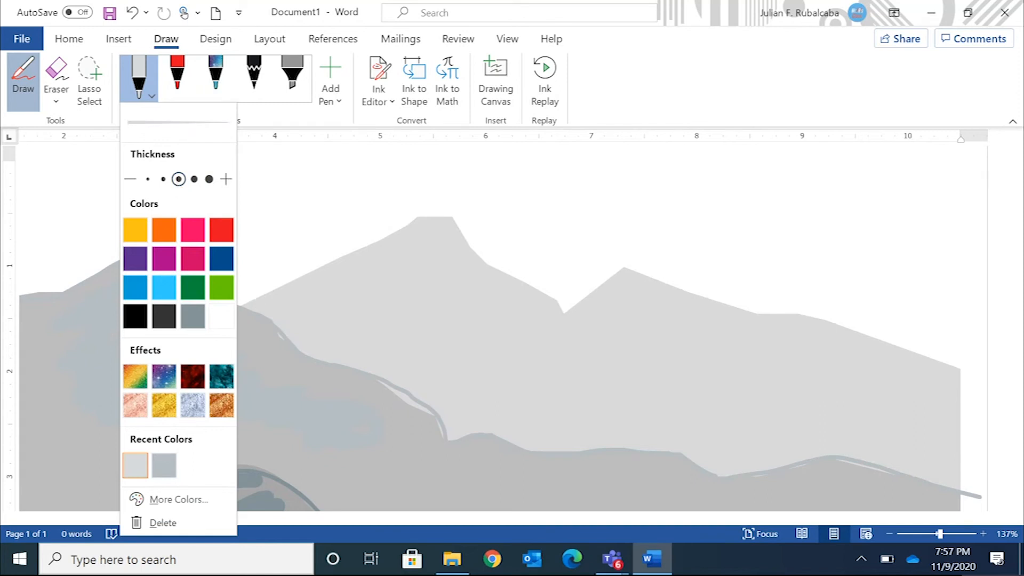
key("Escape")
mouse_move(366, 245)
left_mouse_down()
mouse_move(419, 216)
mouse_move(458, 218)
mouse_move(507, 273)
left_mouse_up()
left_click_drag(558, 304, 575, 310)
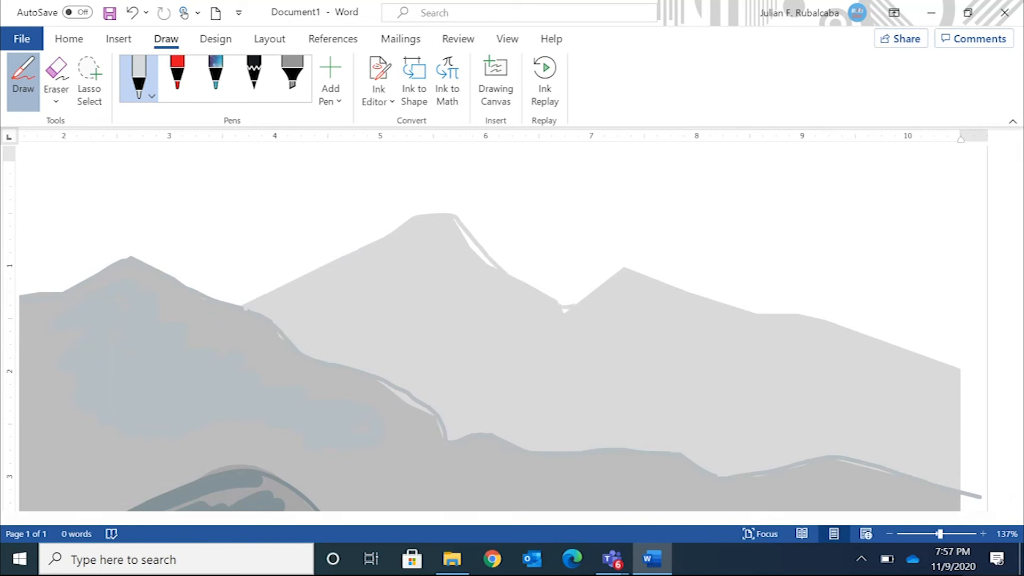
mouse_move(626, 268)
left_mouse_down()
mouse_move(928, 357)
mouse_move(968, 435)
mouse_move(969, 467)
left_mouse_up()
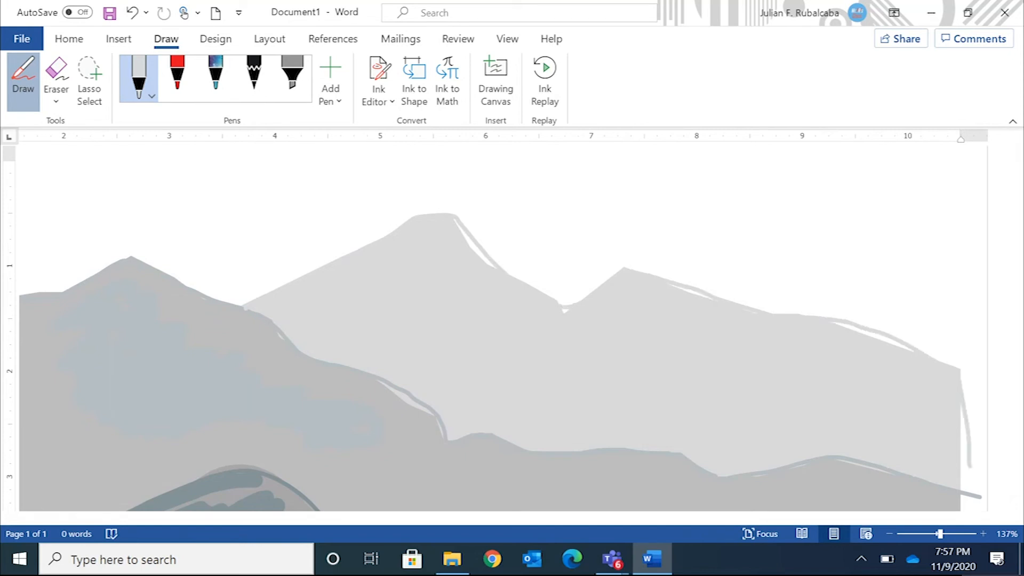
Set the lightest gray pen's thickness to 3.5 mm and shade part of the farthest mountain range below its ridge
left_click(148, 96)
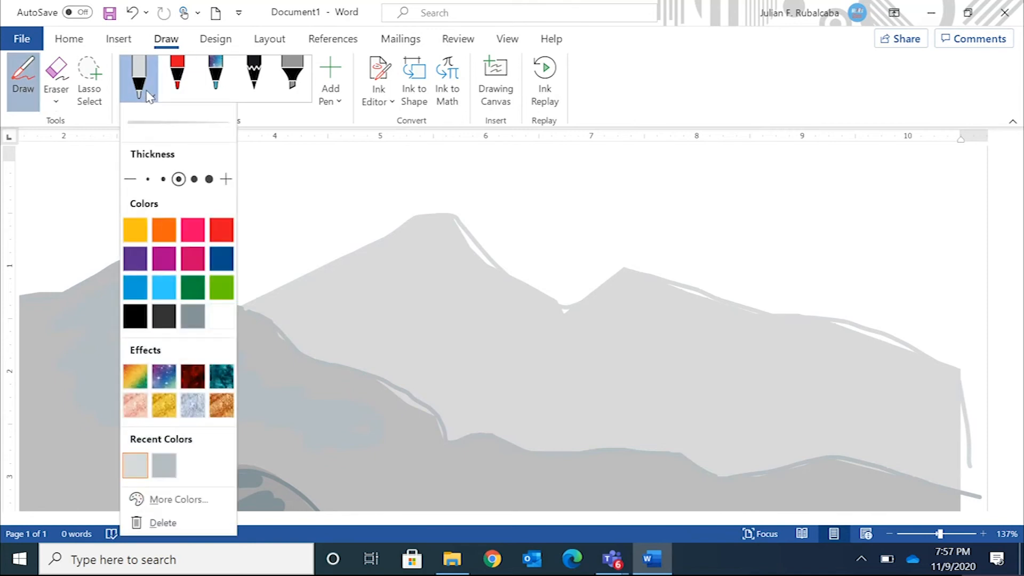
left_click(209, 179)
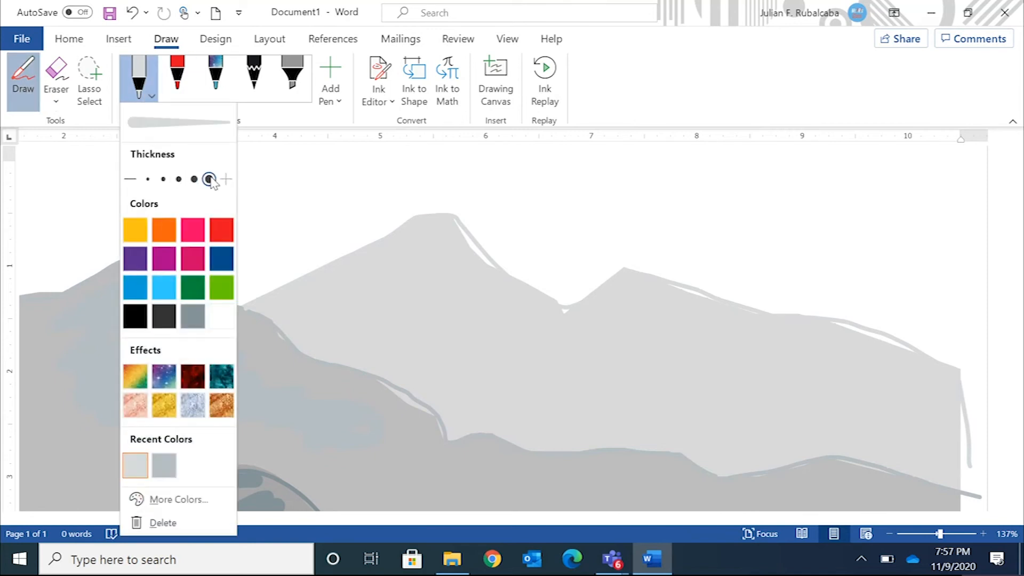
left_click(360, 287)
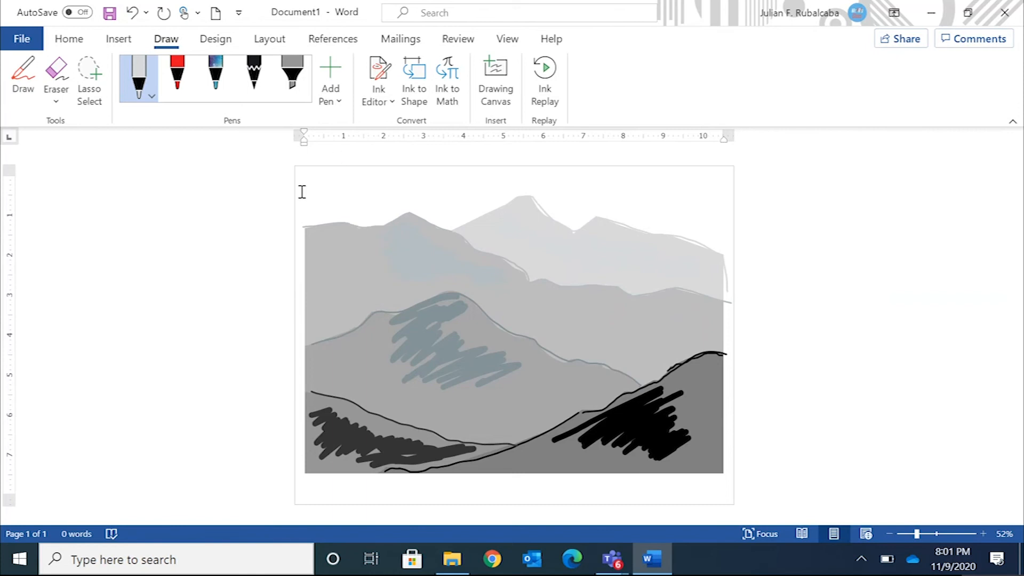
Turn on the Washout option for the existing picture watermark
left_click(217, 41)
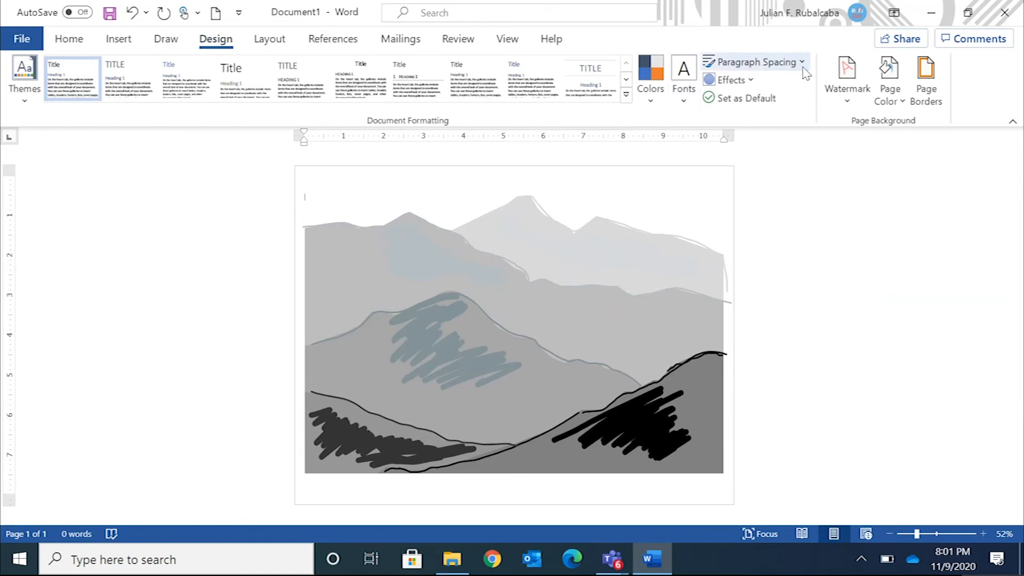
left_click(847, 79)
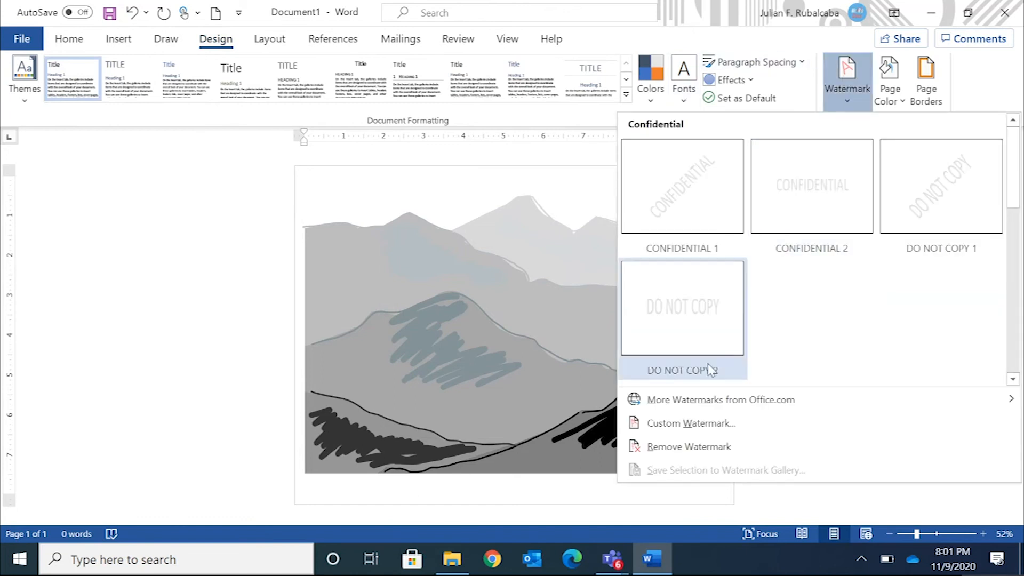
left_click(693, 430)
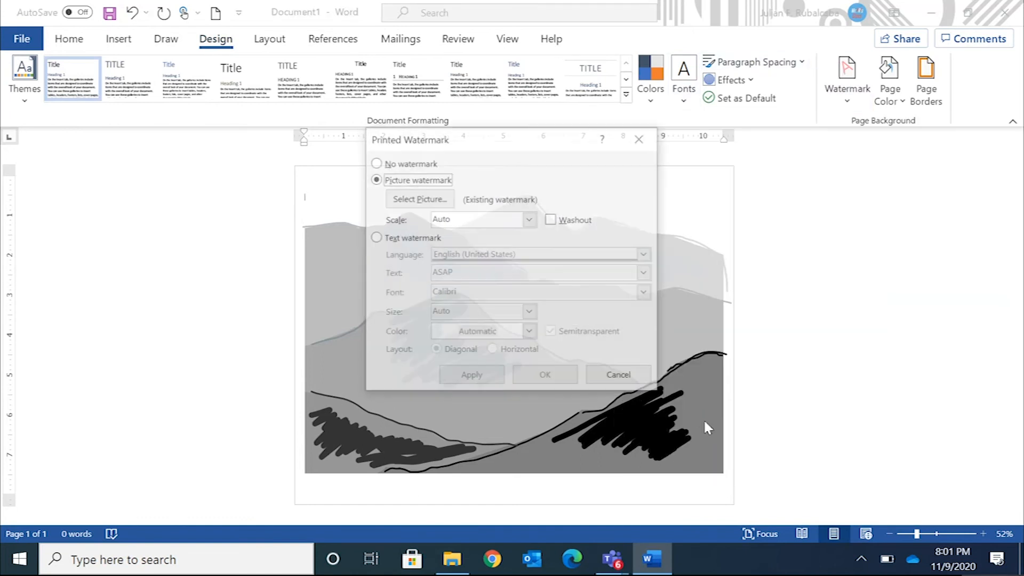
left_click(552, 220)
left_click(545, 379)
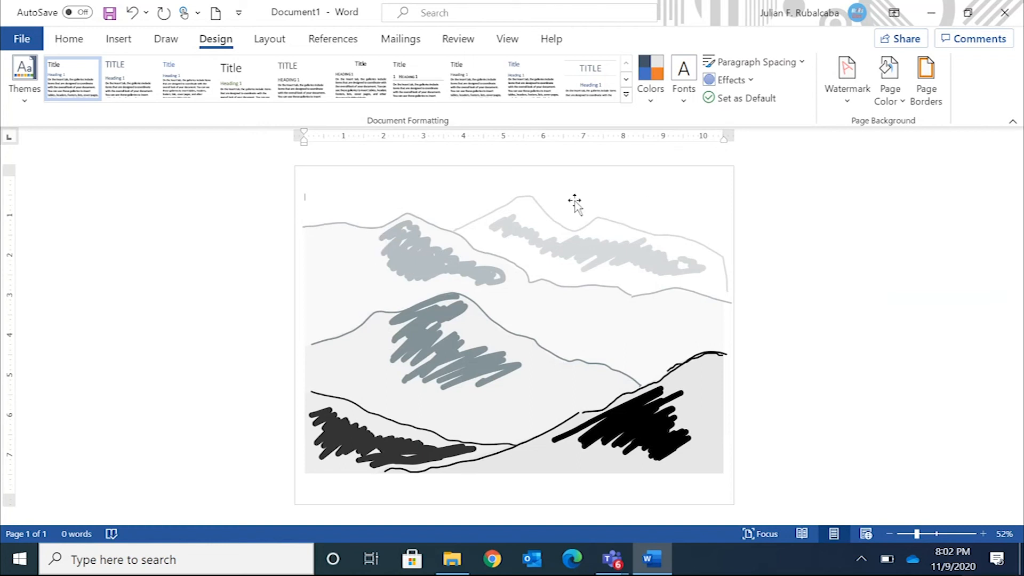
Turn off the picture watermark's Washout option
left_click(843, 97)
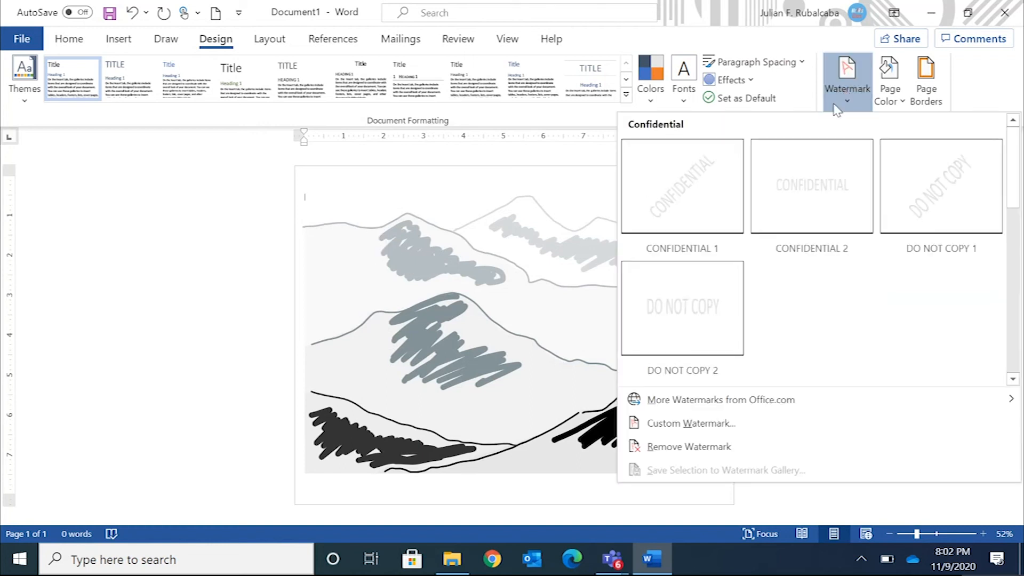
left_click(664, 424)
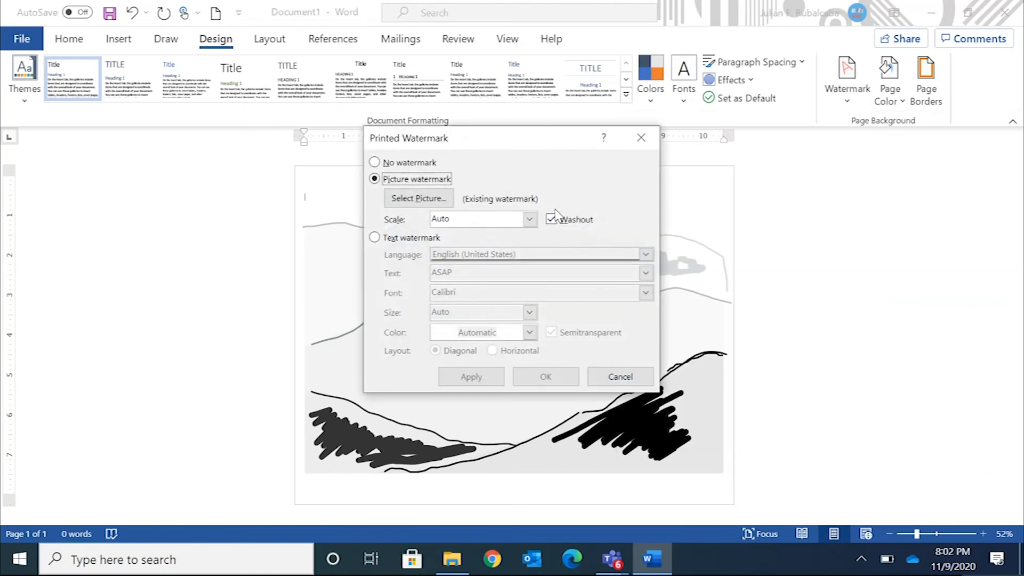
left_click(551, 219)
left_click(543, 371)
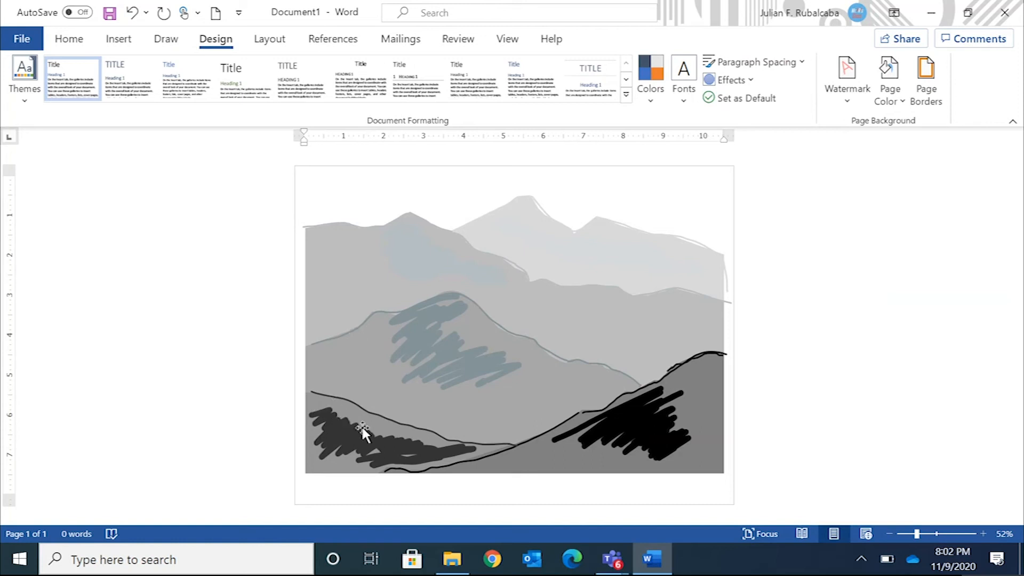
Apply Washout to the mountain picture watermark again
left_click(847, 88)
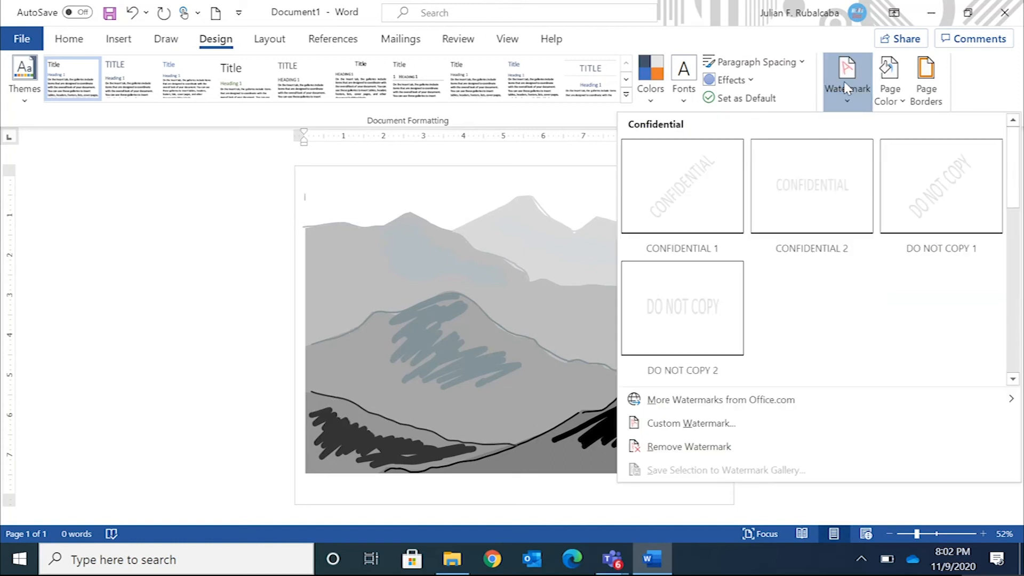
left_click(689, 422)
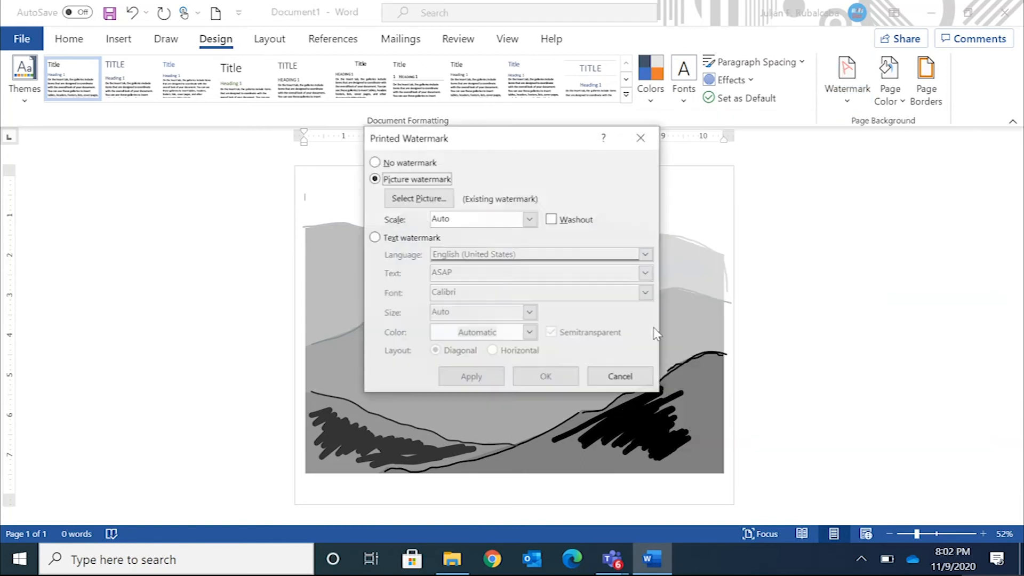
left_click(551, 219)
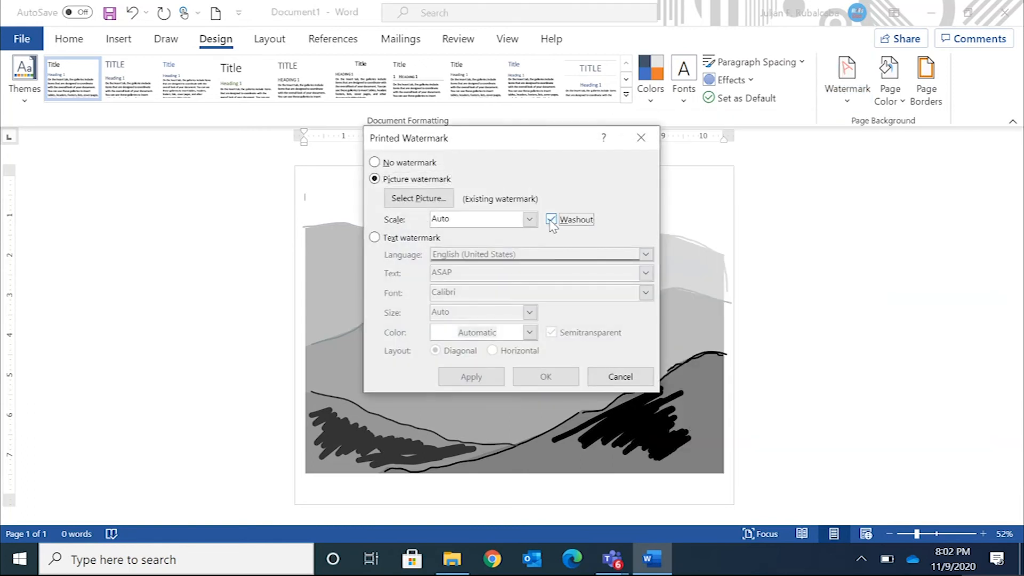
left_click(546, 374)
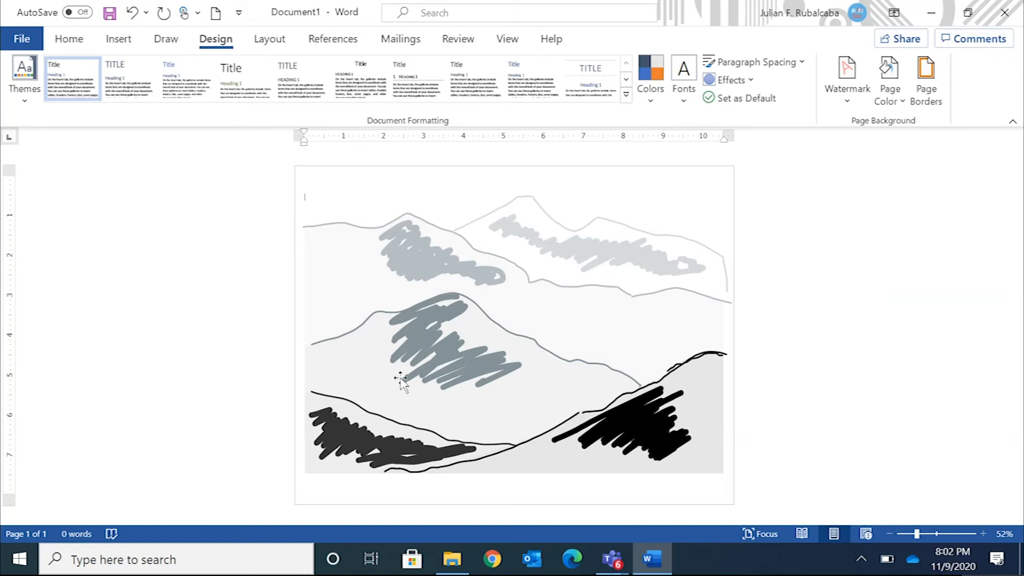
Start saving a copy on this PC in Documents > 2020_2021 > Semester1 > Period3_Art > Assignments > AtmosphericPerspective
left_click(21, 42)
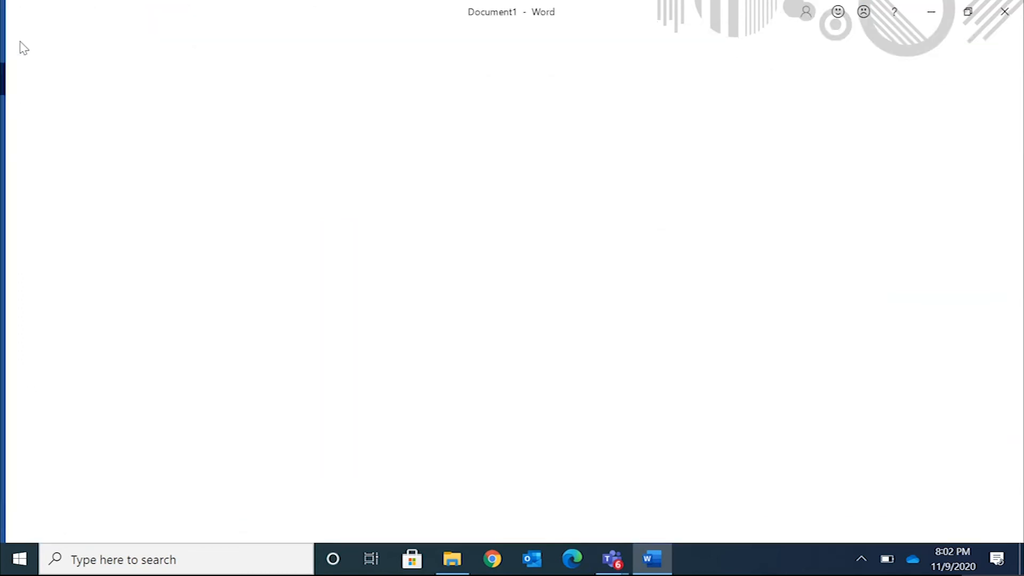
left_click(64, 255)
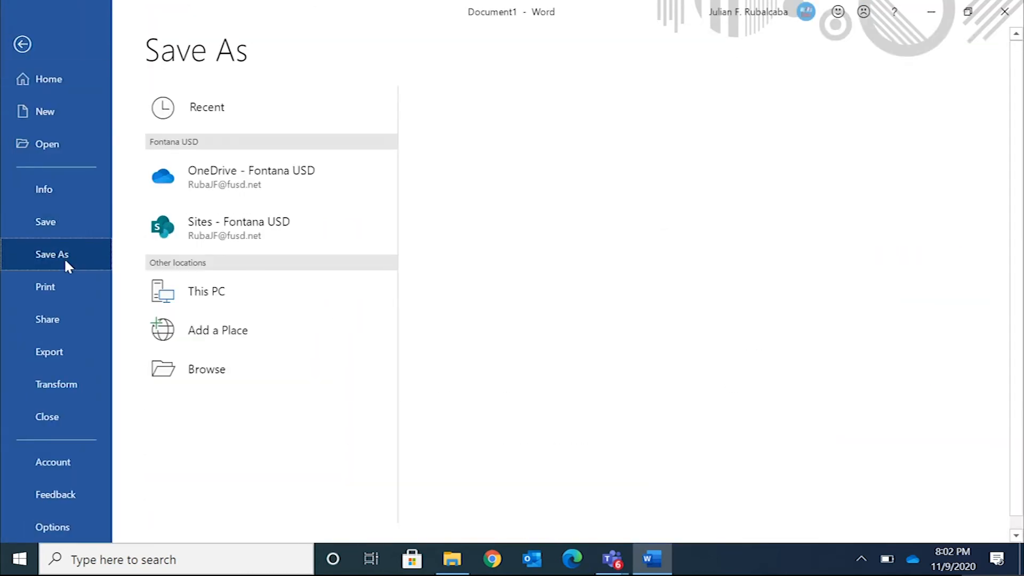
left_click(240, 294)
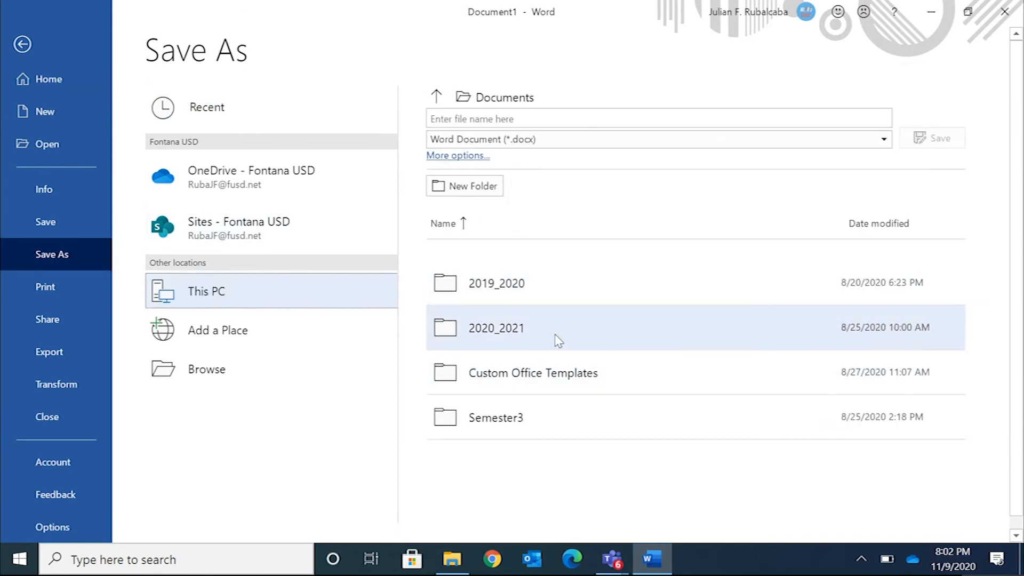
left_click(556, 336)
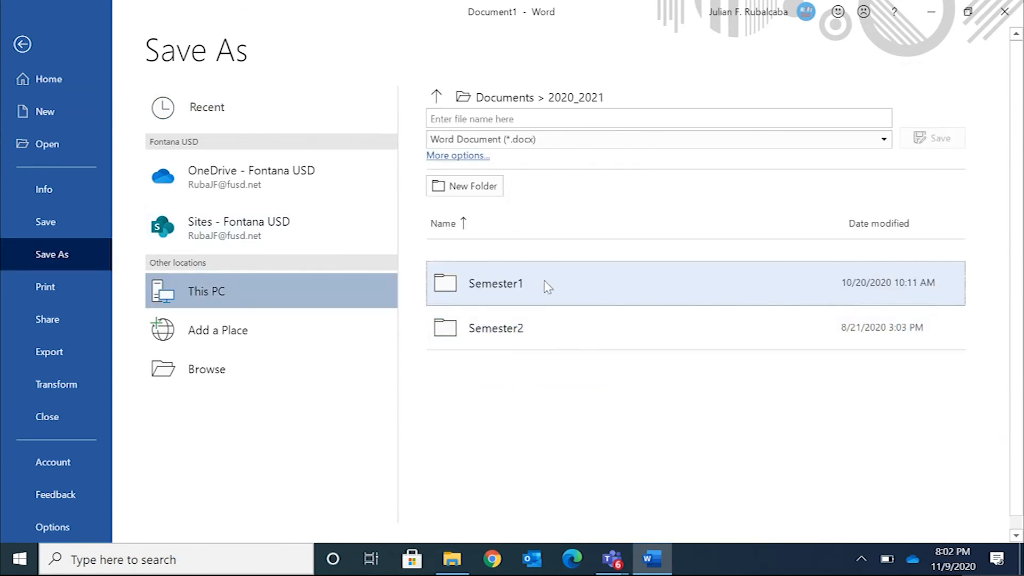
left_click(548, 283)
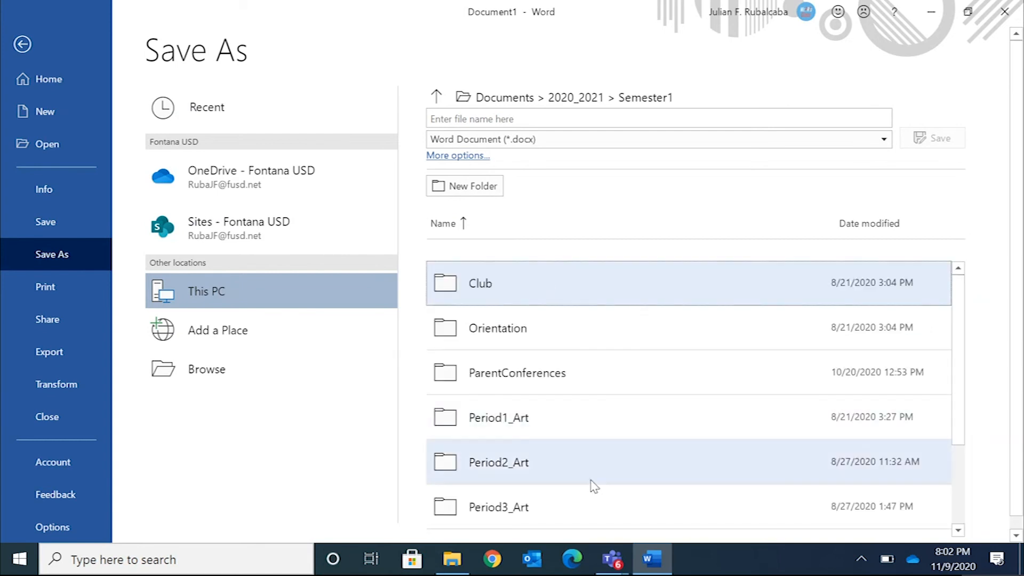
left_click(596, 517)
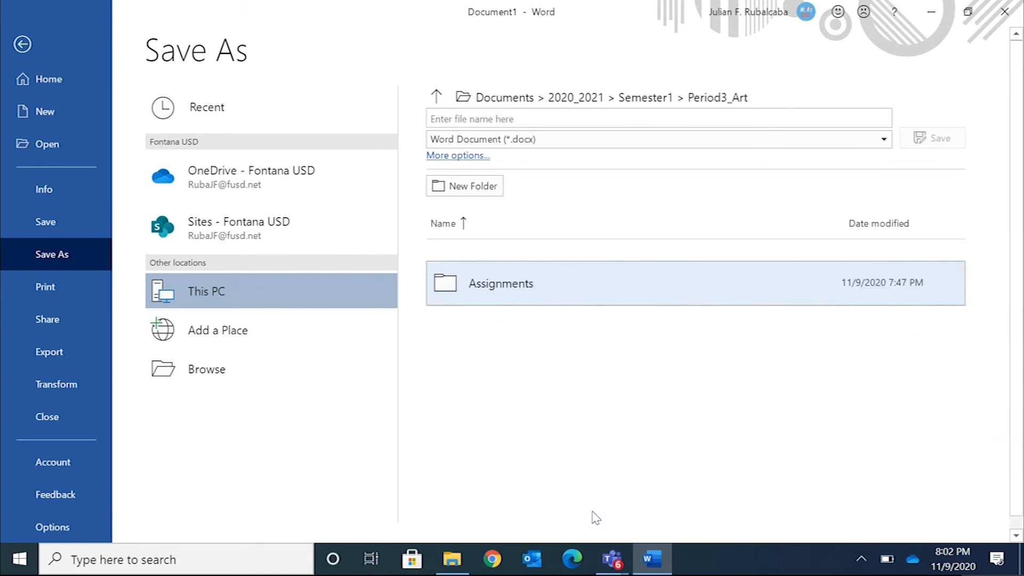
left_click(549, 294)
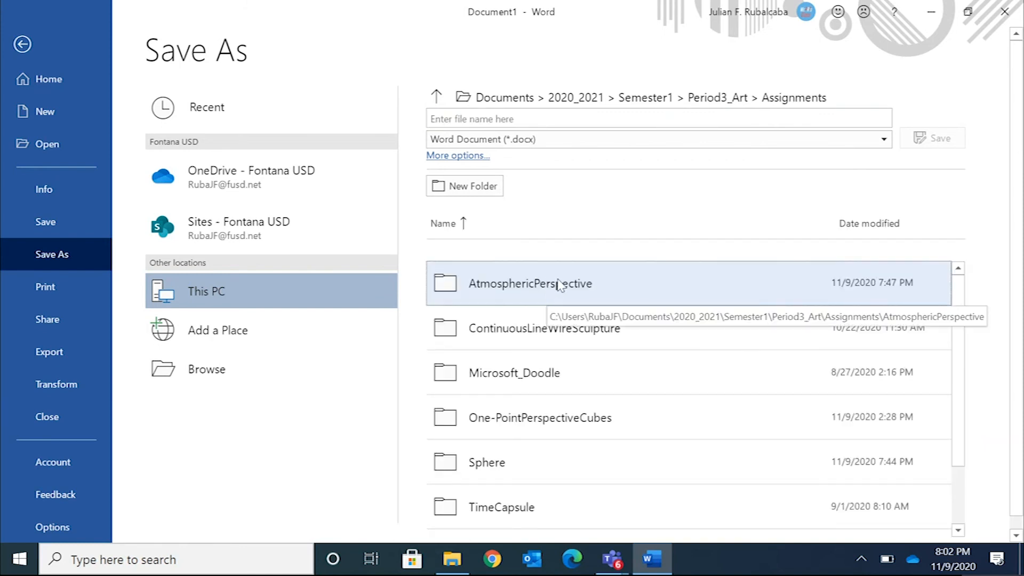
left_click(619, 286)
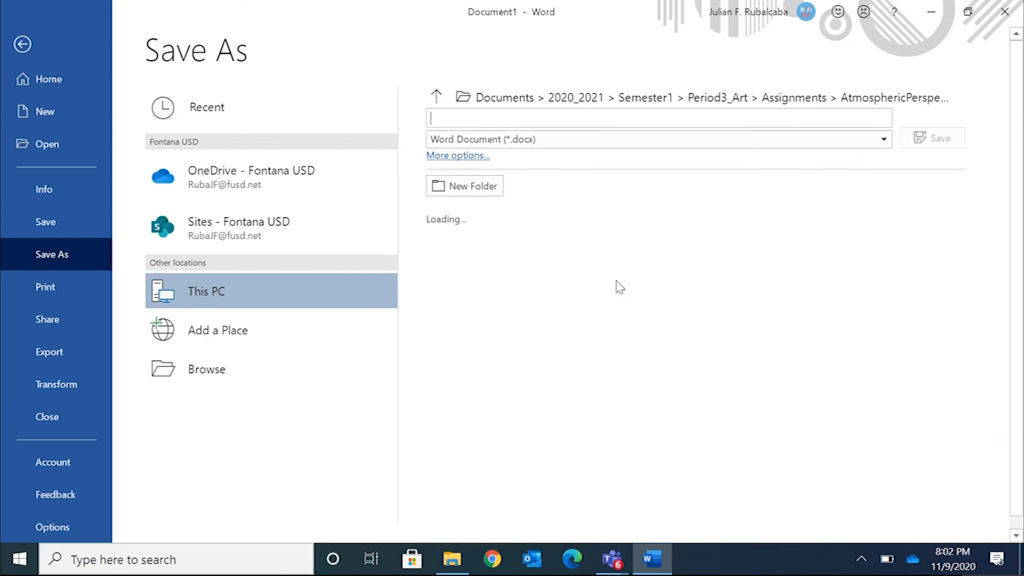
Name the file LastName_FirstName_AtmosphericPerspective and save it as a Word document
left_click(537, 119)
type("LastName")
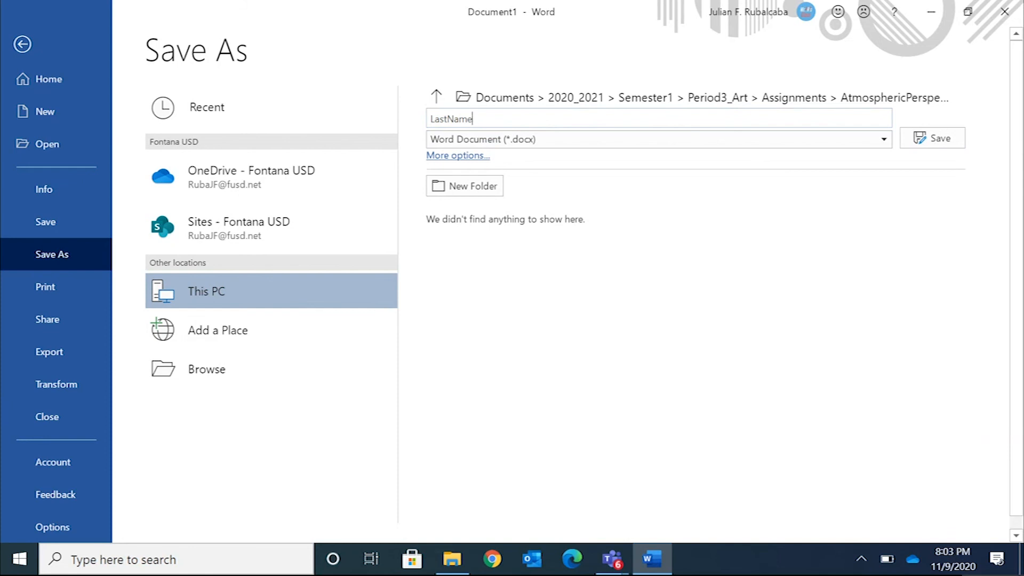
type("_FirstName_AtmosphericPer")
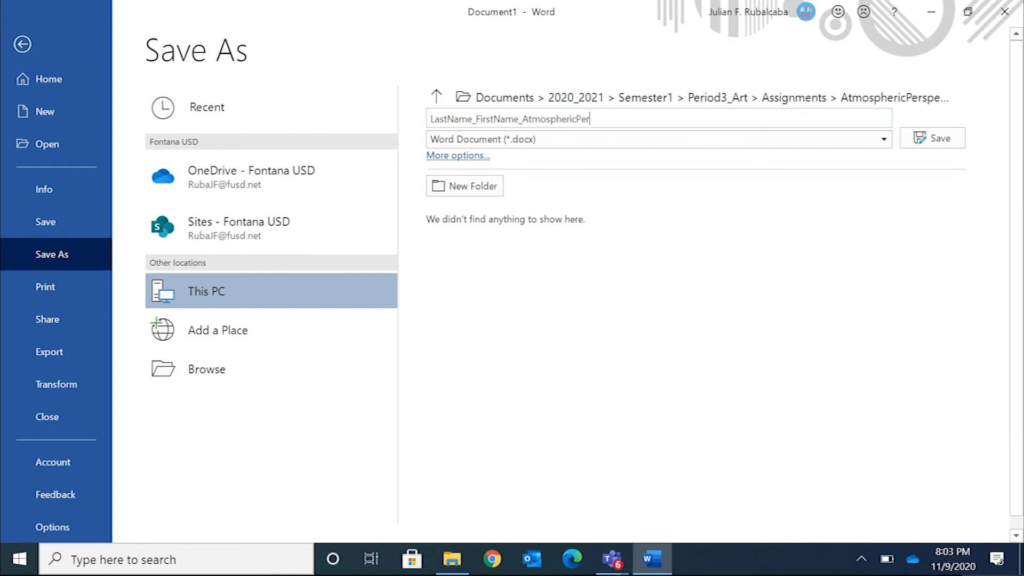
type("spective")
left_click(931, 139)
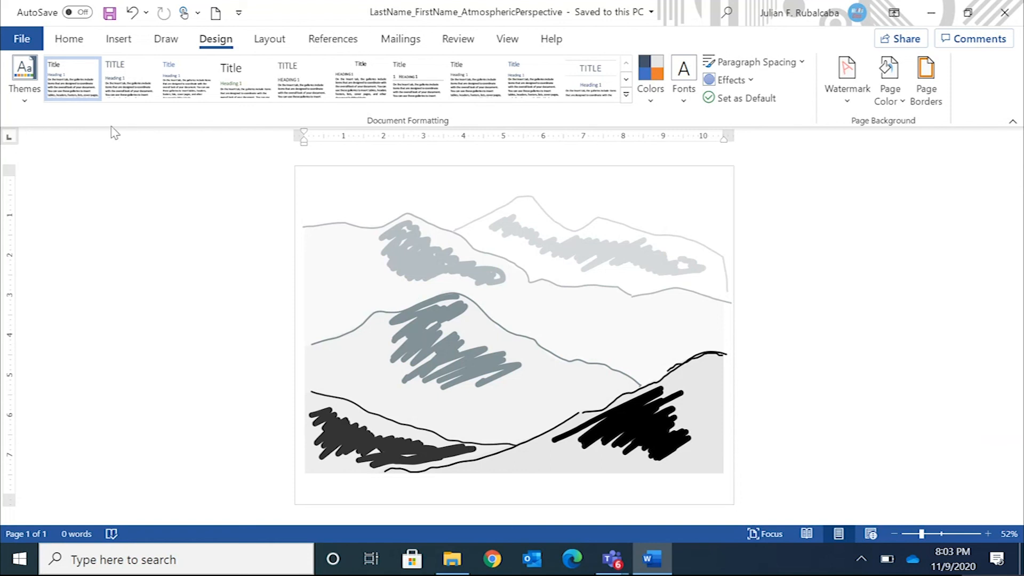
Save another copy of the document as a PDF in the same folder under the same file name
left_click(20, 39)
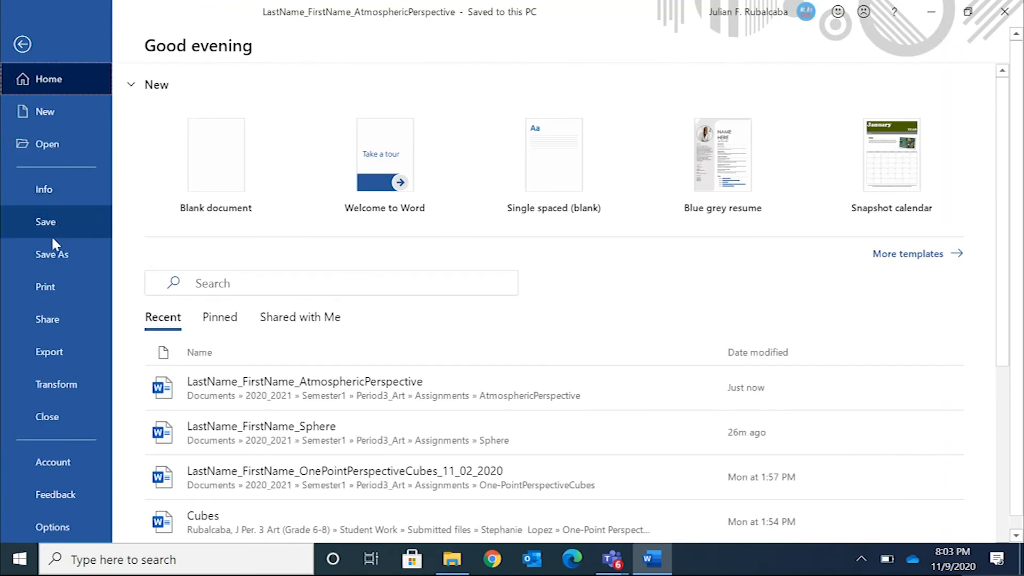
left_click(60, 253)
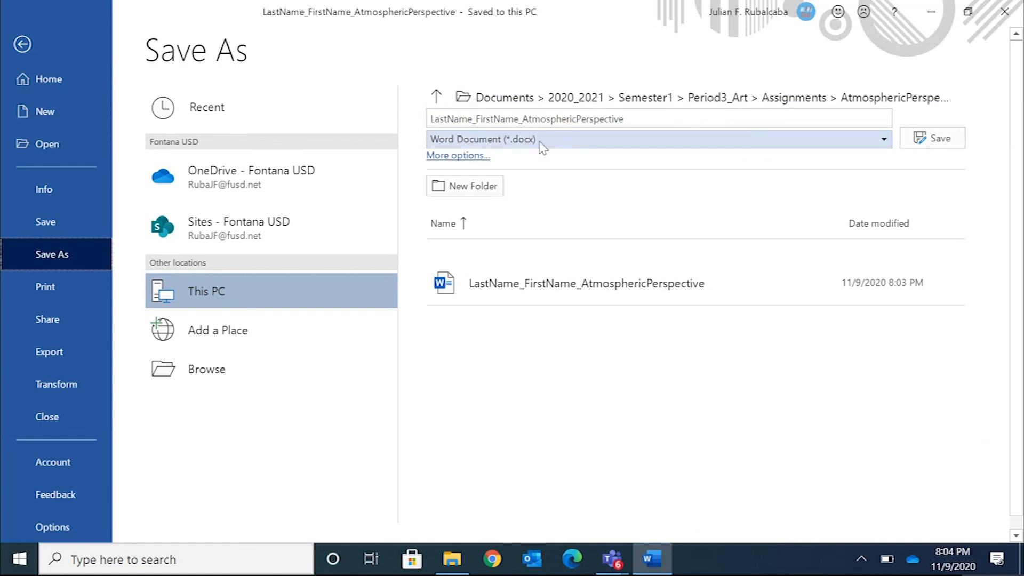
left_click(606, 142)
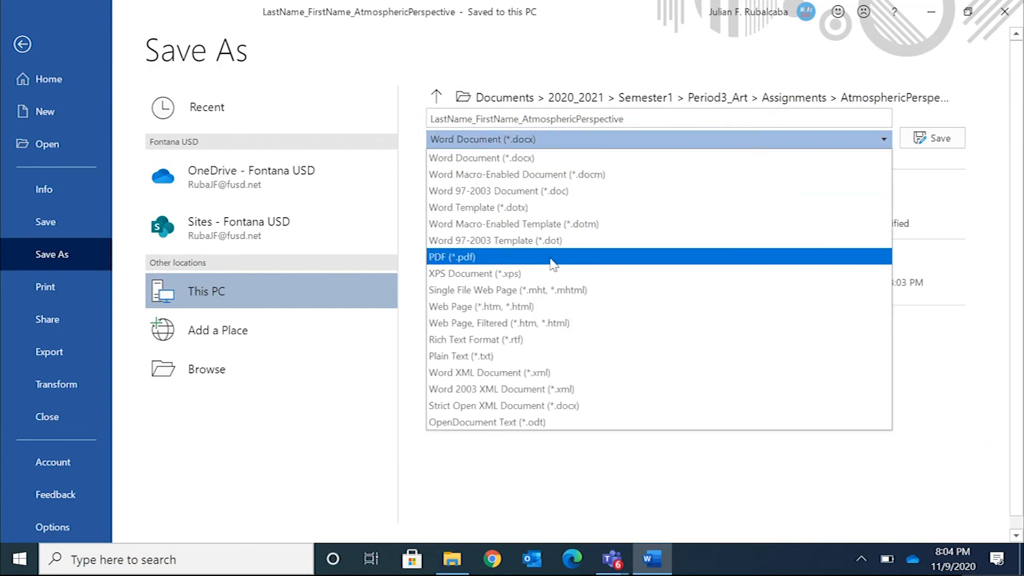
left_click(553, 263)
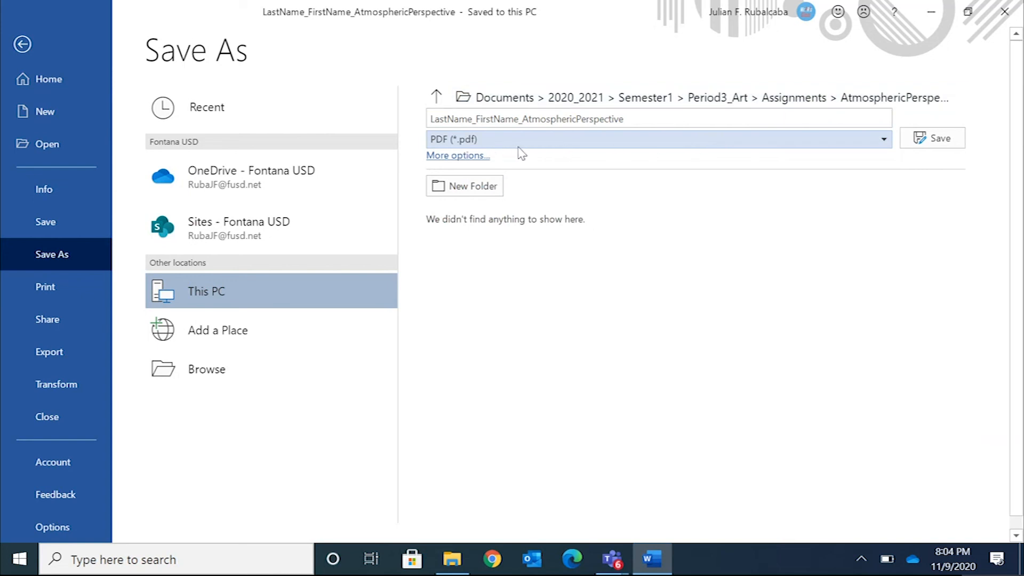
left_click(918, 141)
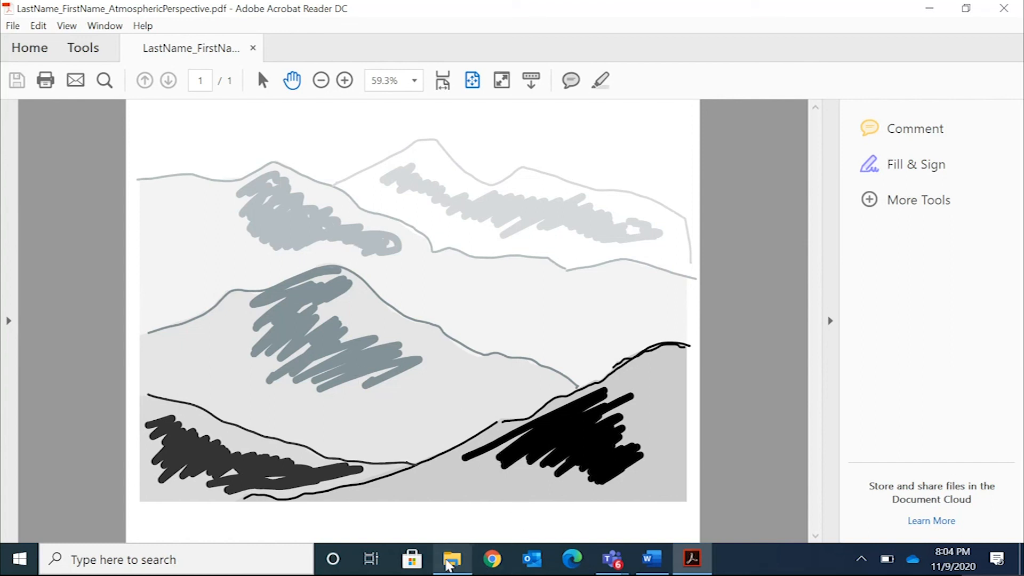
Switch to File Explorer and check the saved files in the AtmosphericPerspective folder, selecting the PDF version
left_click(452, 560)
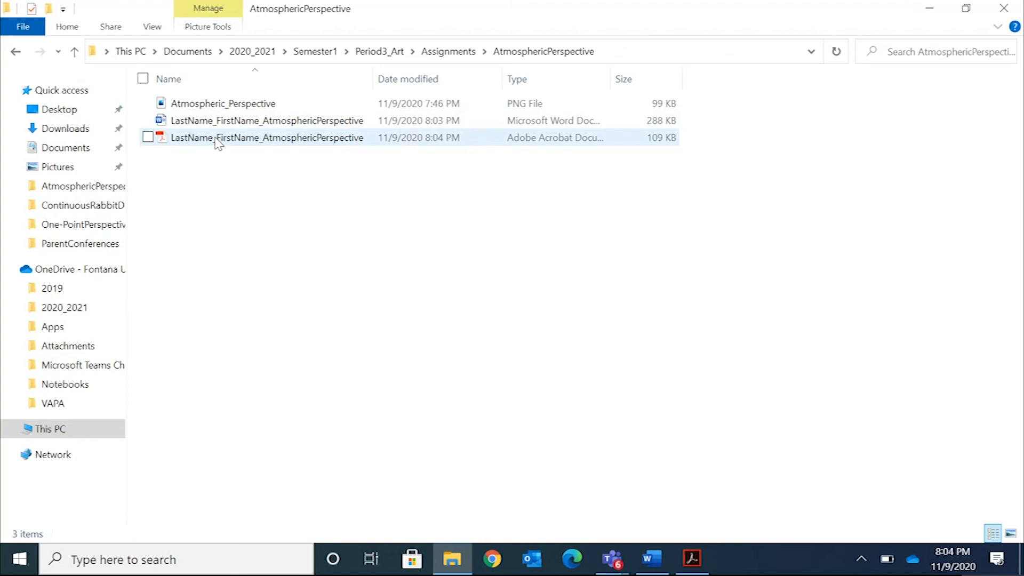
left_click(217, 139)
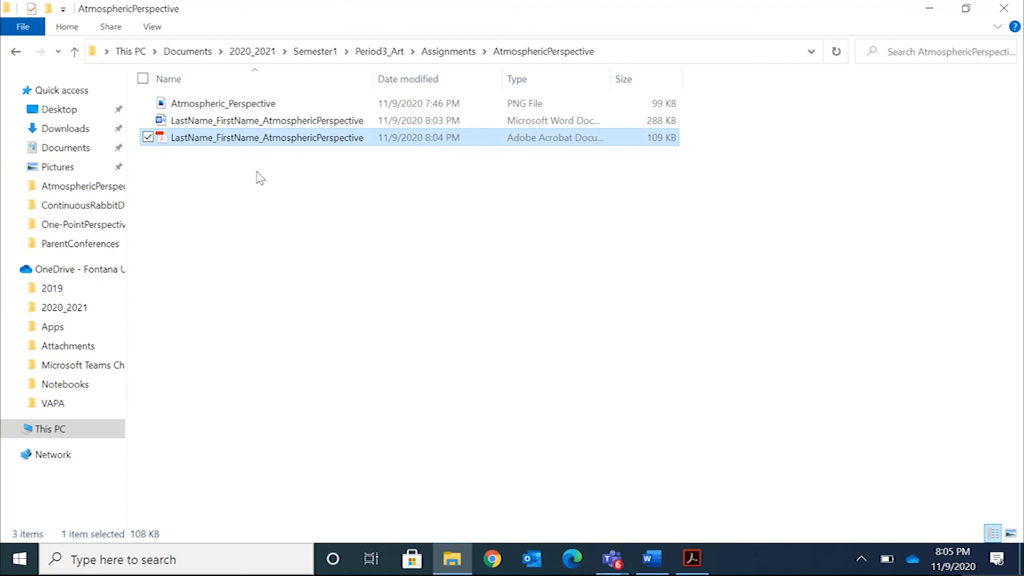
mouse_move(293, 104)
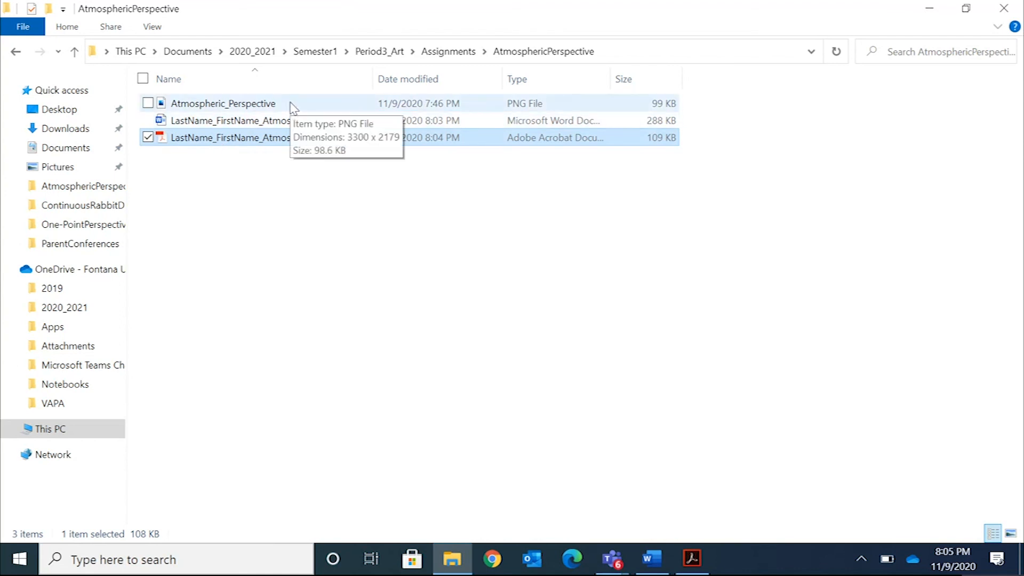